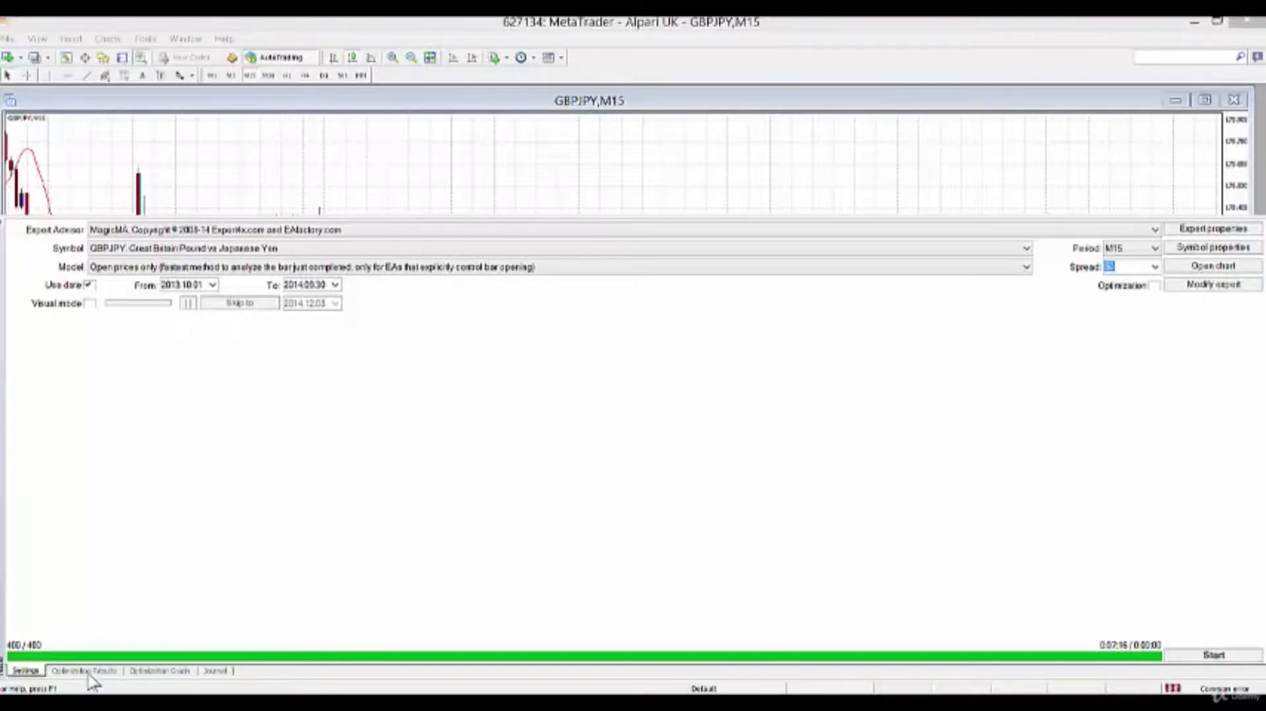
Step: Apply pass 264's parameters from the Optimization Results table as MagicMA's inputs
click(86, 671)
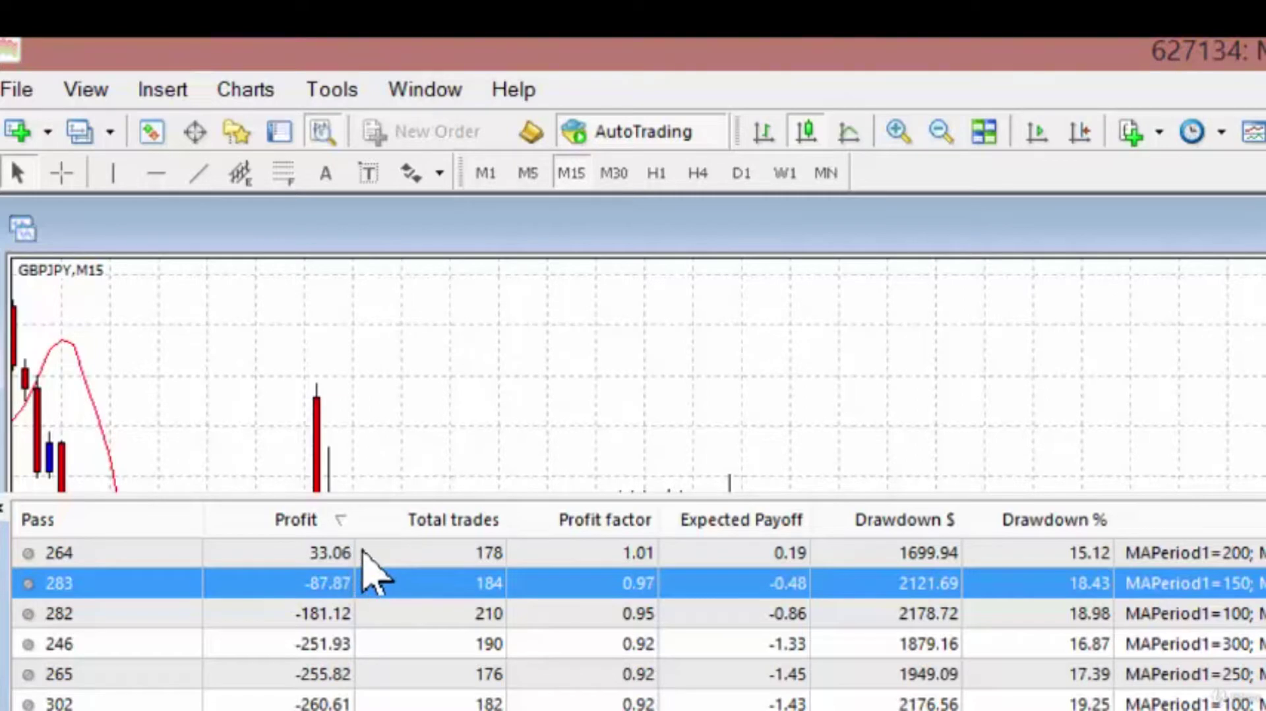
right_click(387, 553)
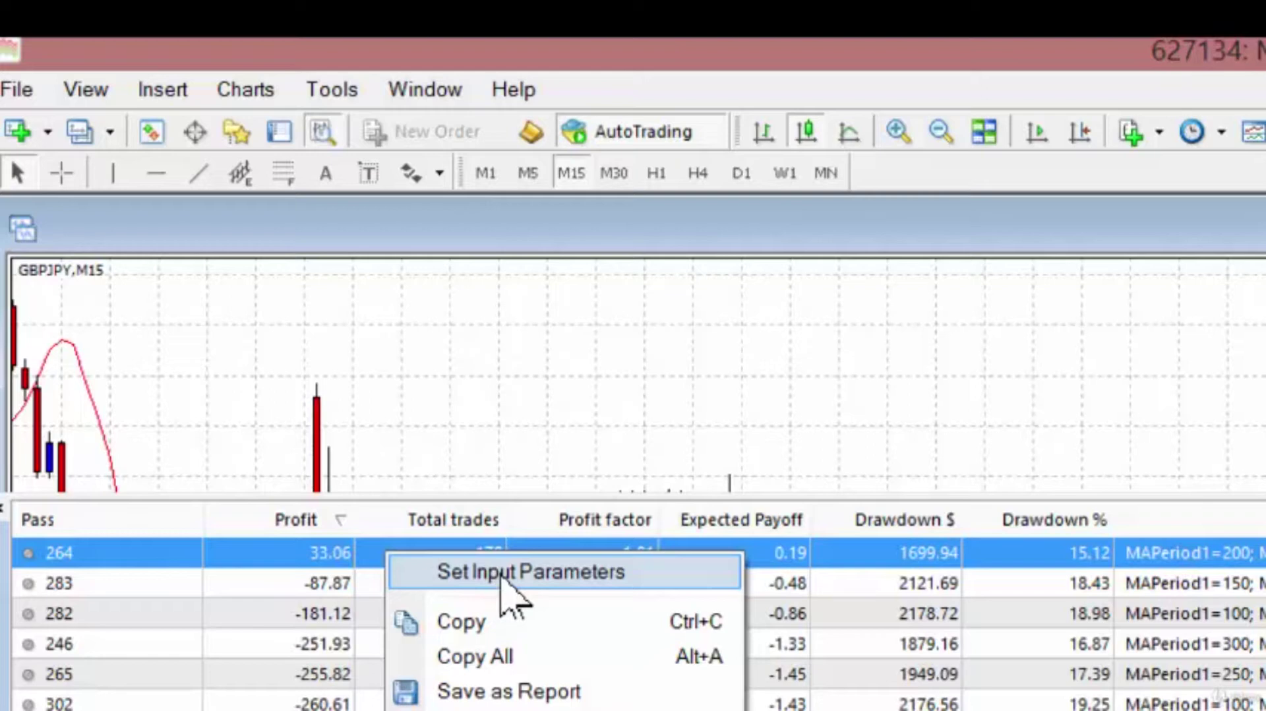
click(544, 572)
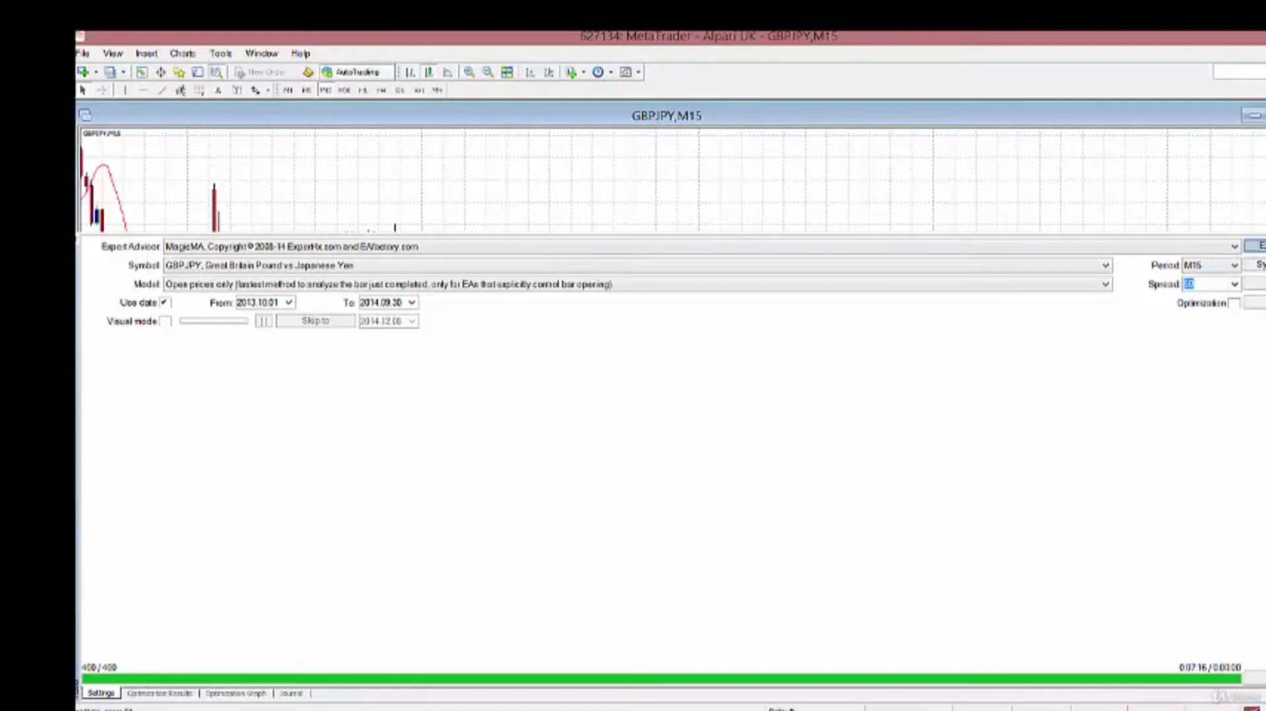
click(1257, 246)
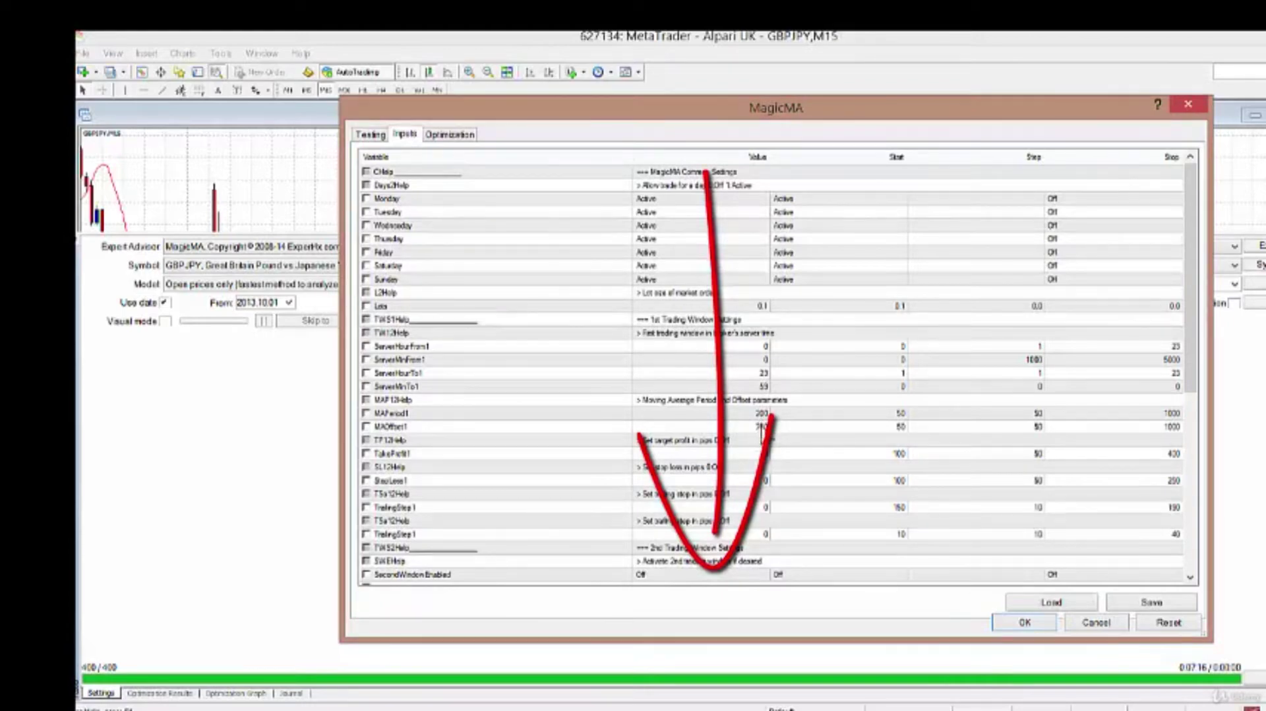
click(1024, 623)
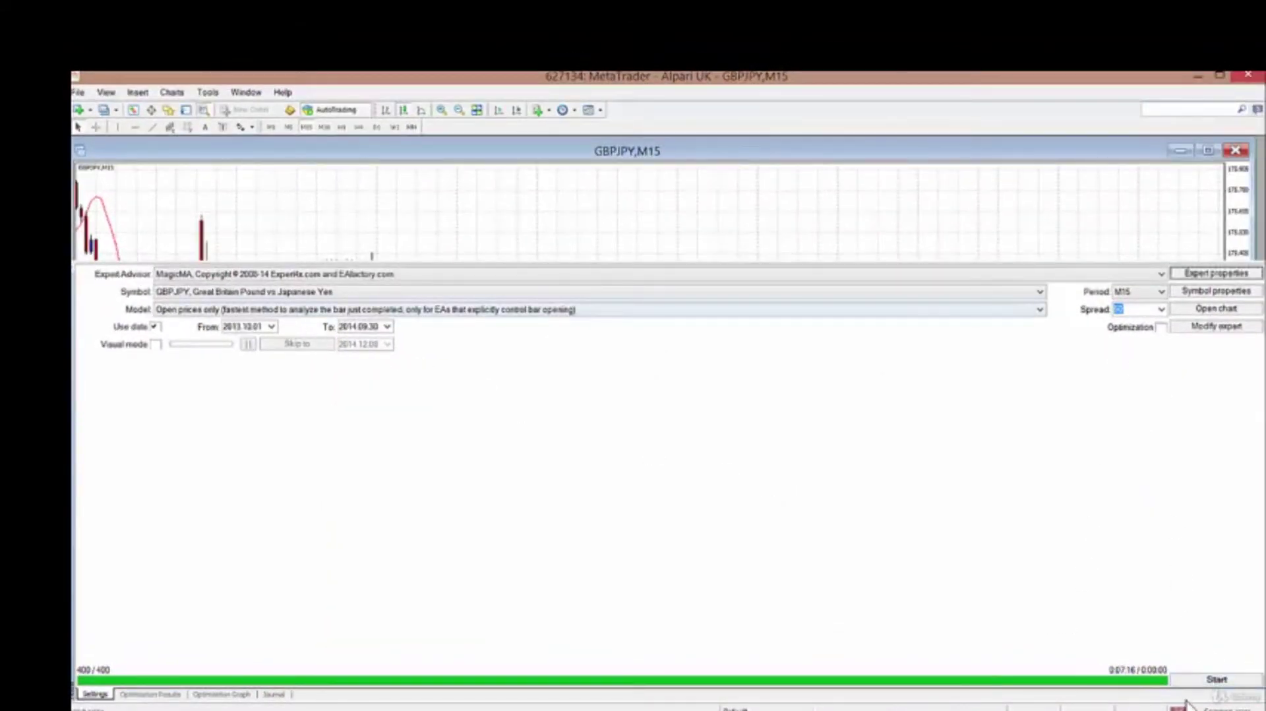
Step: Run an open-prices backtest with pass 264's inputs and check its report: 33.06 profit, 178 trades
click(1215, 681)
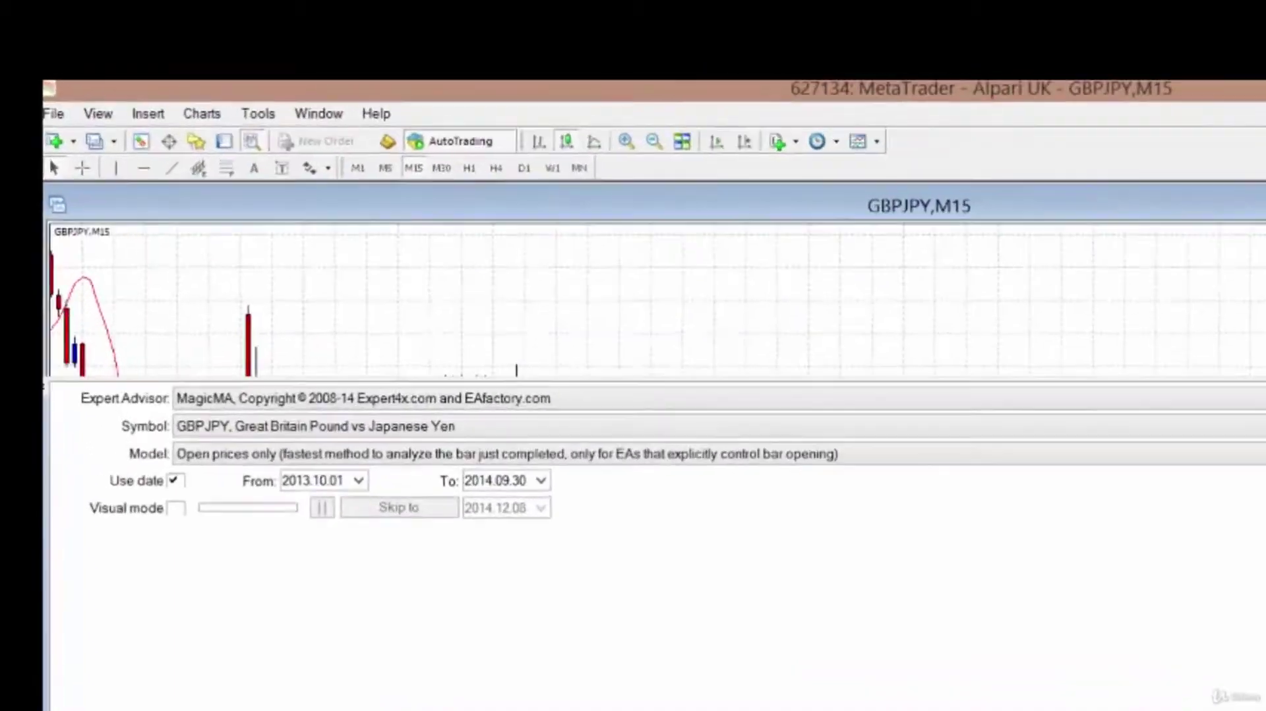
click(337, 695)
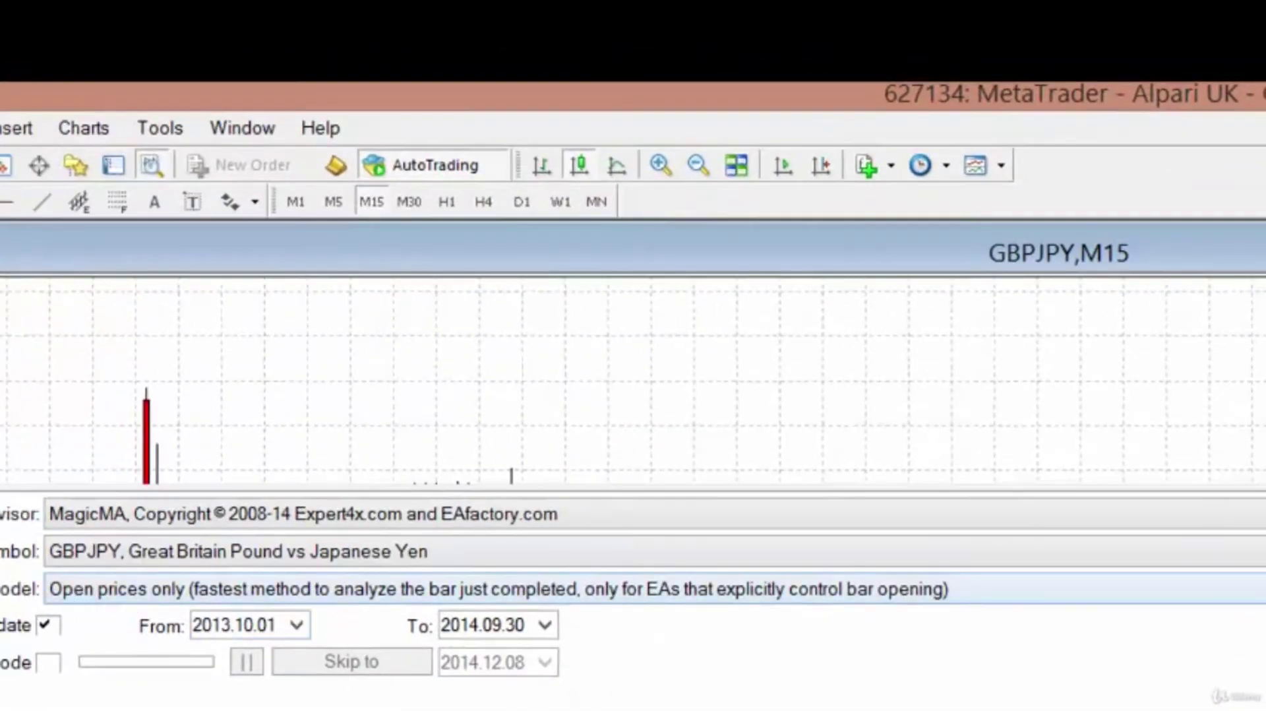
Step: Switch the model to Every tick and rerun the backtest to plot its balance graph
click(745, 589)
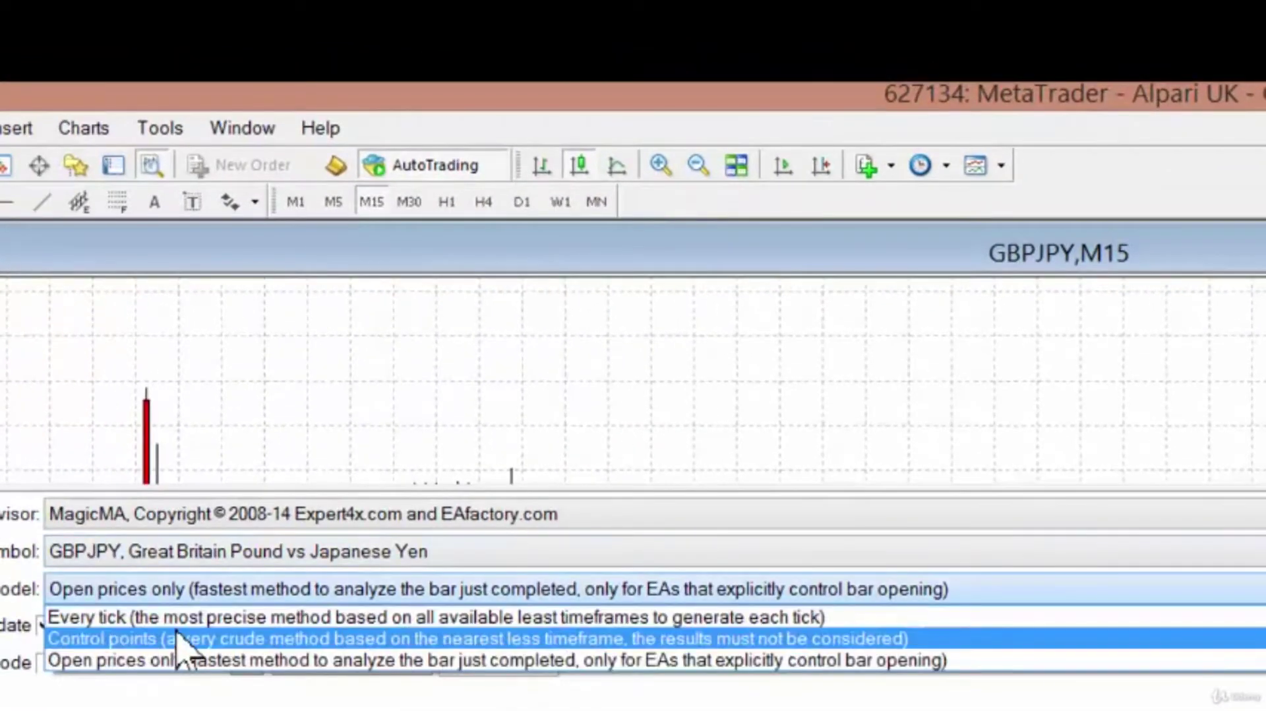
click(170, 618)
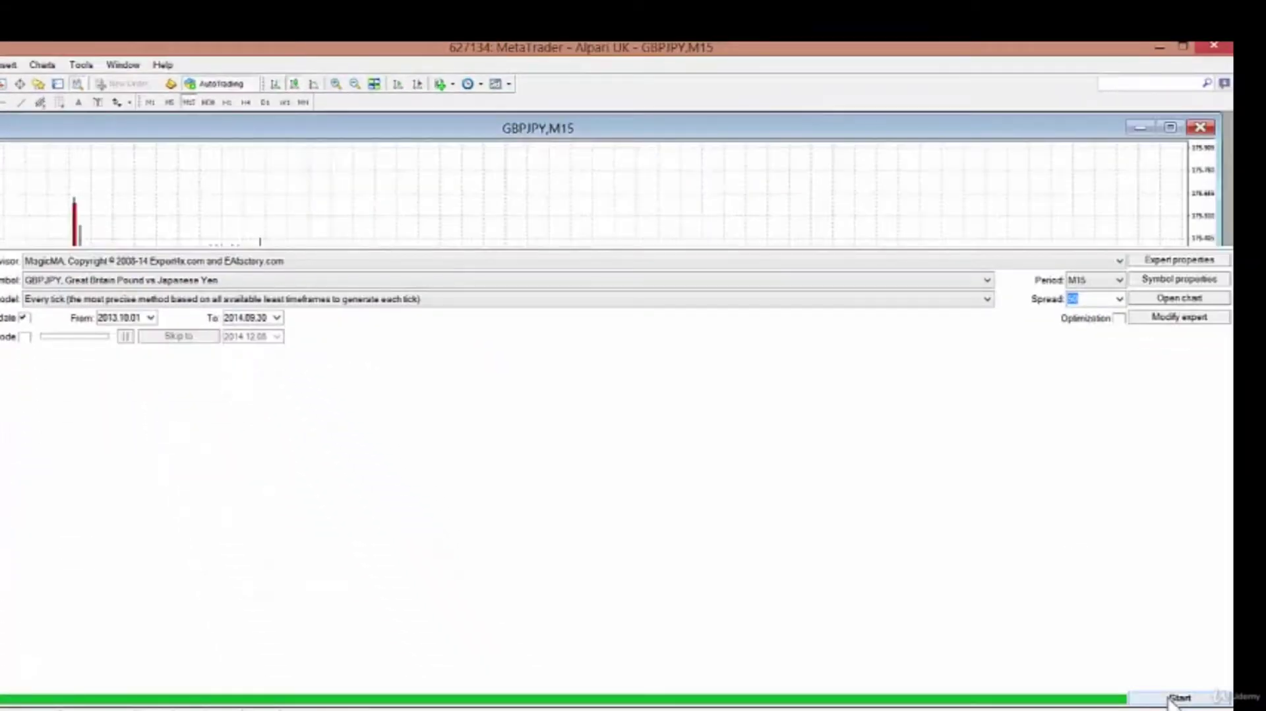
click(1174, 699)
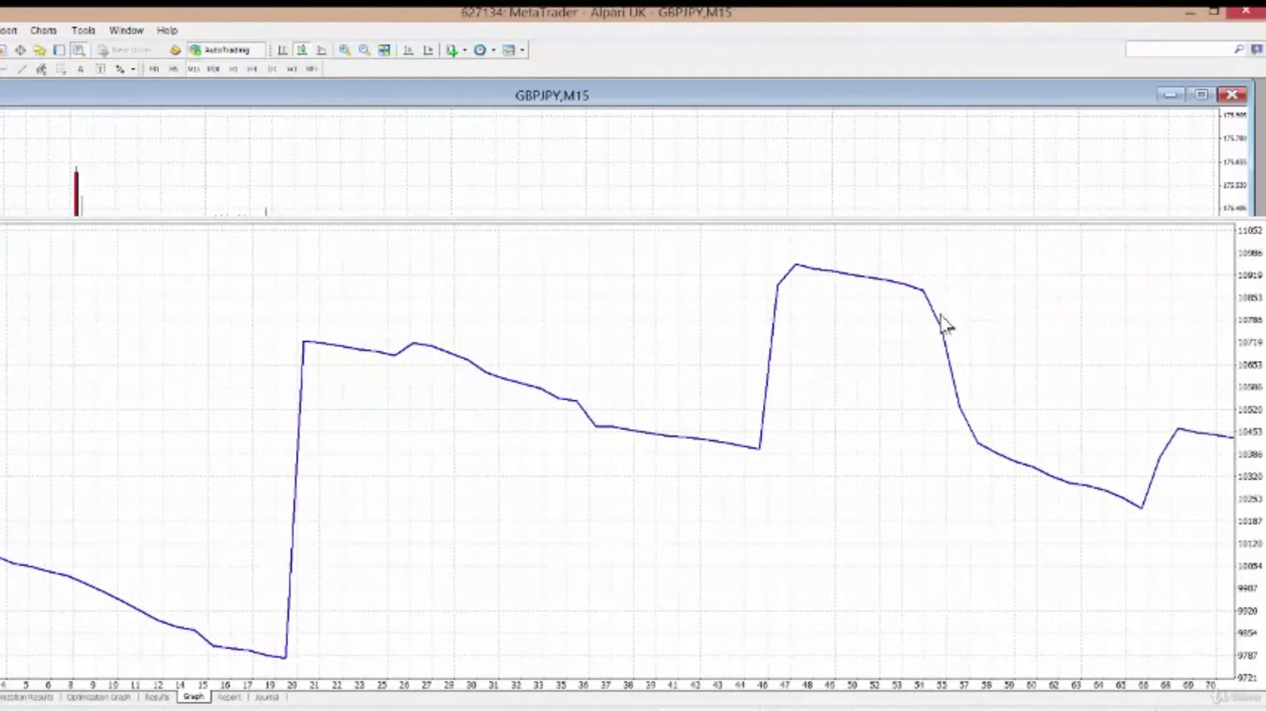
Step: Scroll through the every-tick backtest's individual trades in the Results list
click(156, 698)
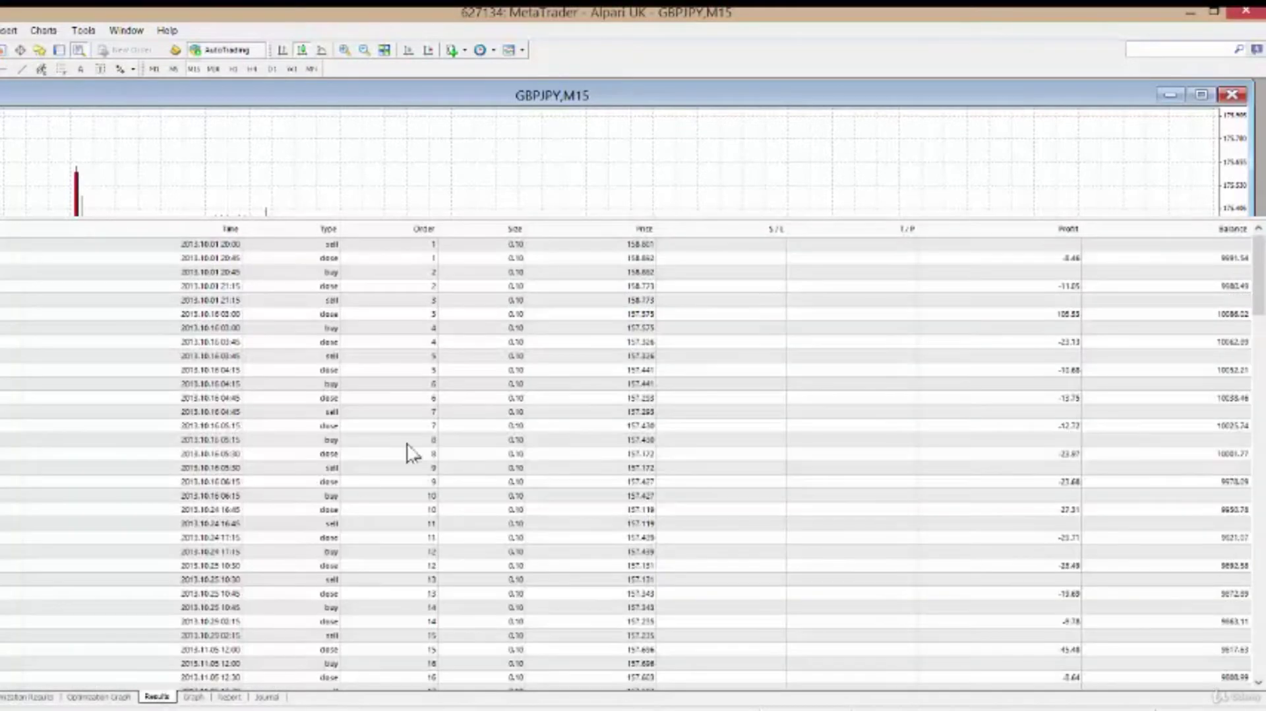
drag(1256, 311, 1153, 638)
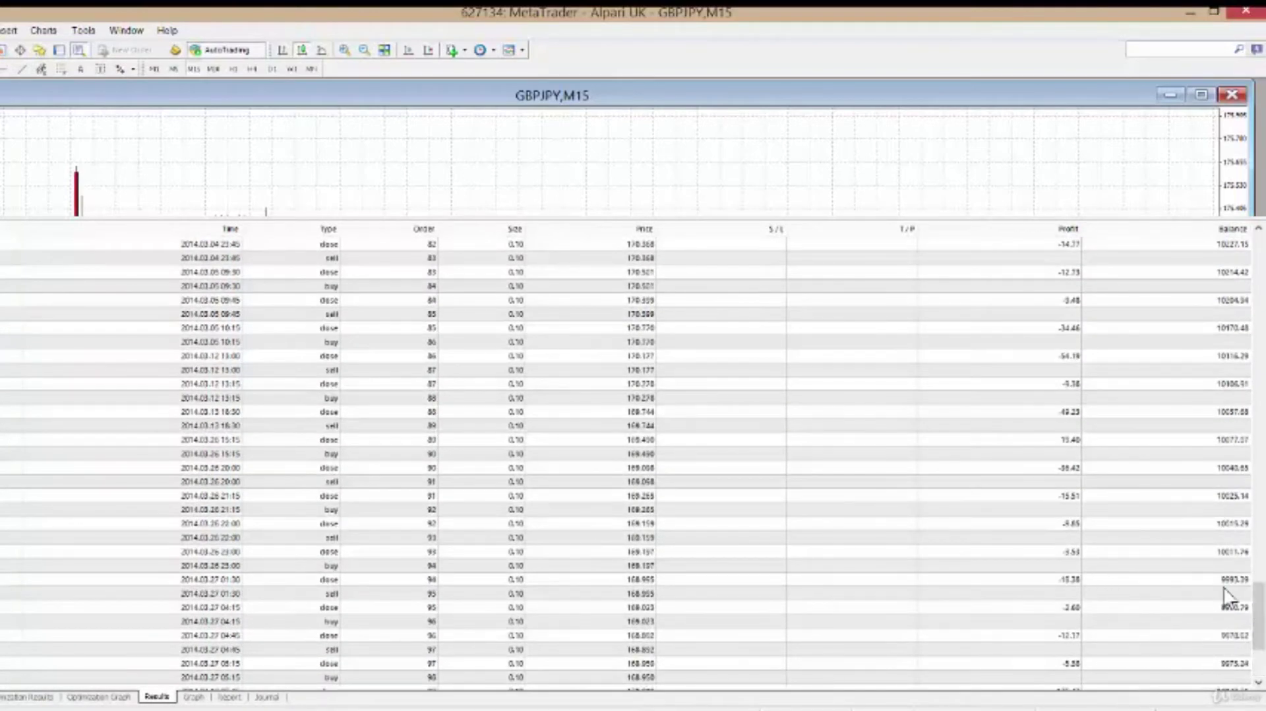
scroll(1213, 646, down, 4)
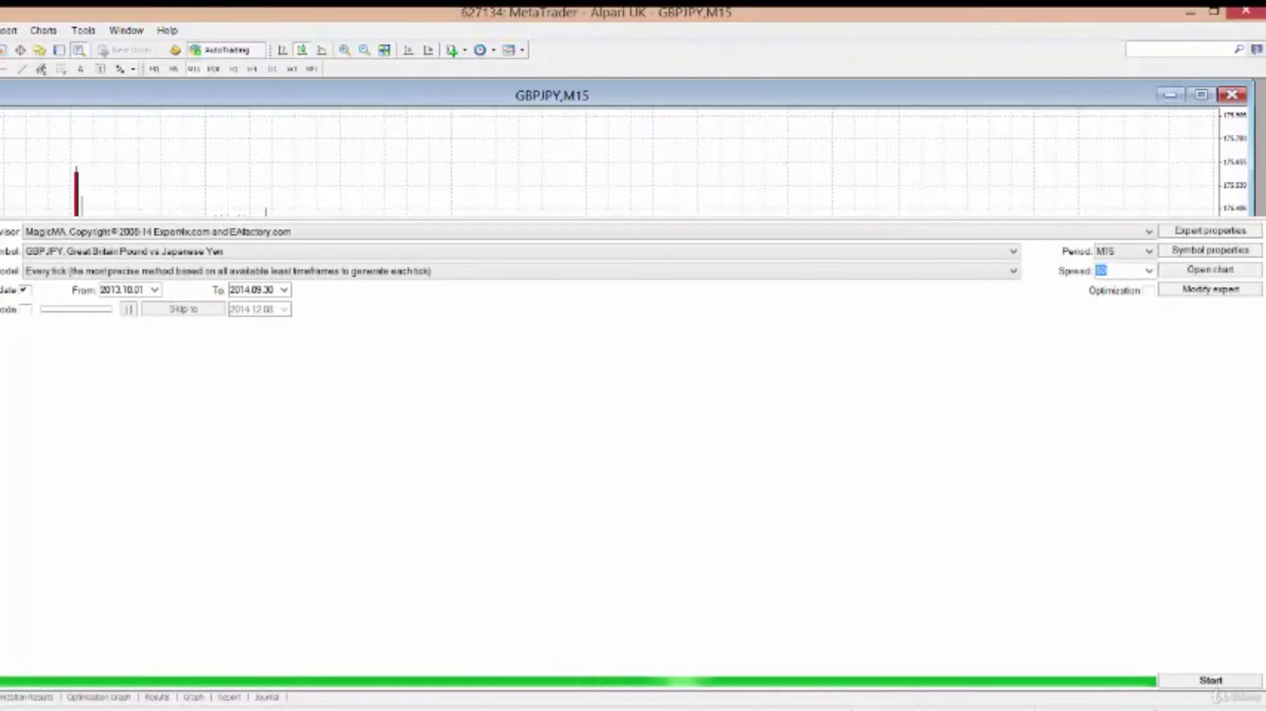
click(229, 697)
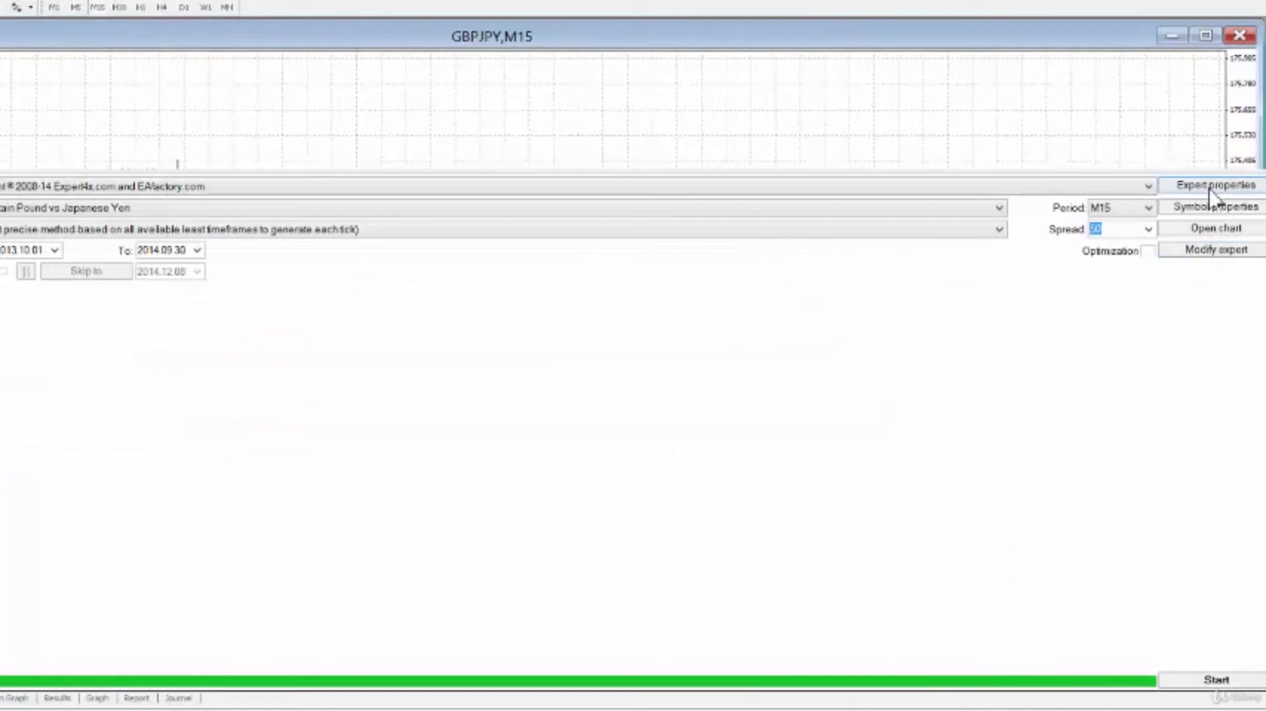
Step: In the expert's Inputs, tick TakeProfit1, StopLoss1 and TrailingStop1 for optimization
click(1205, 185)
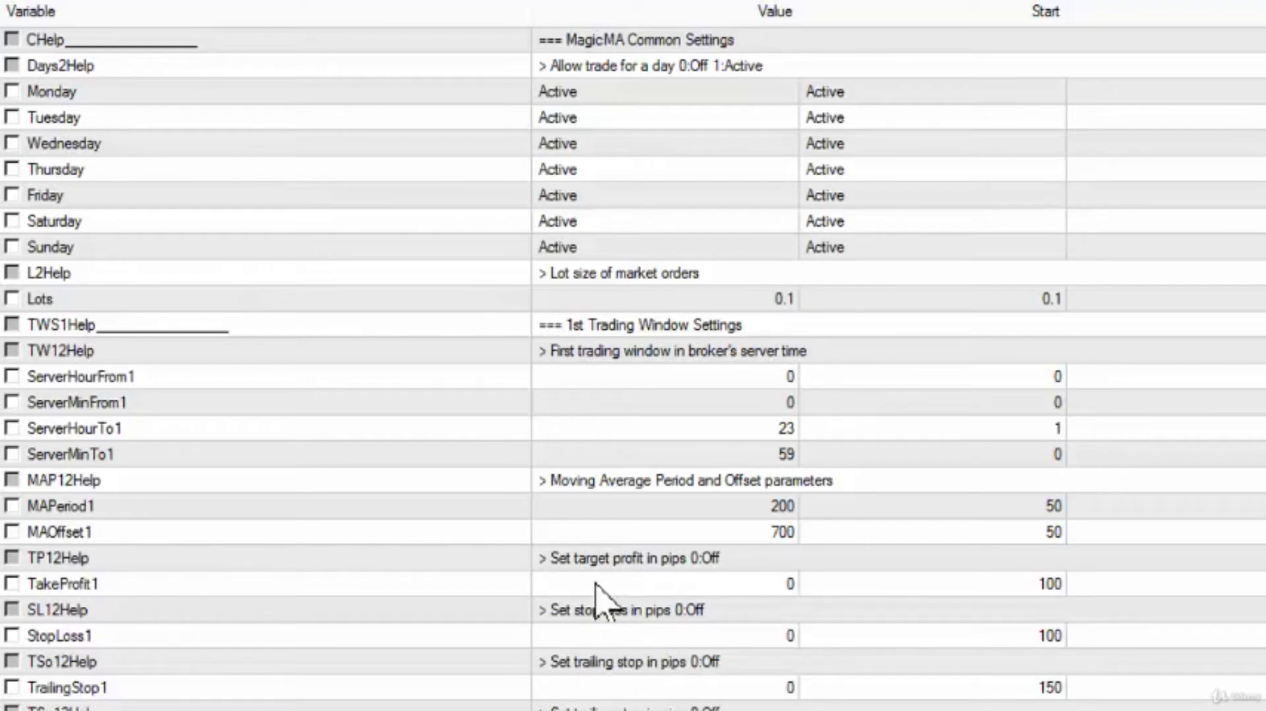
click(12, 583)
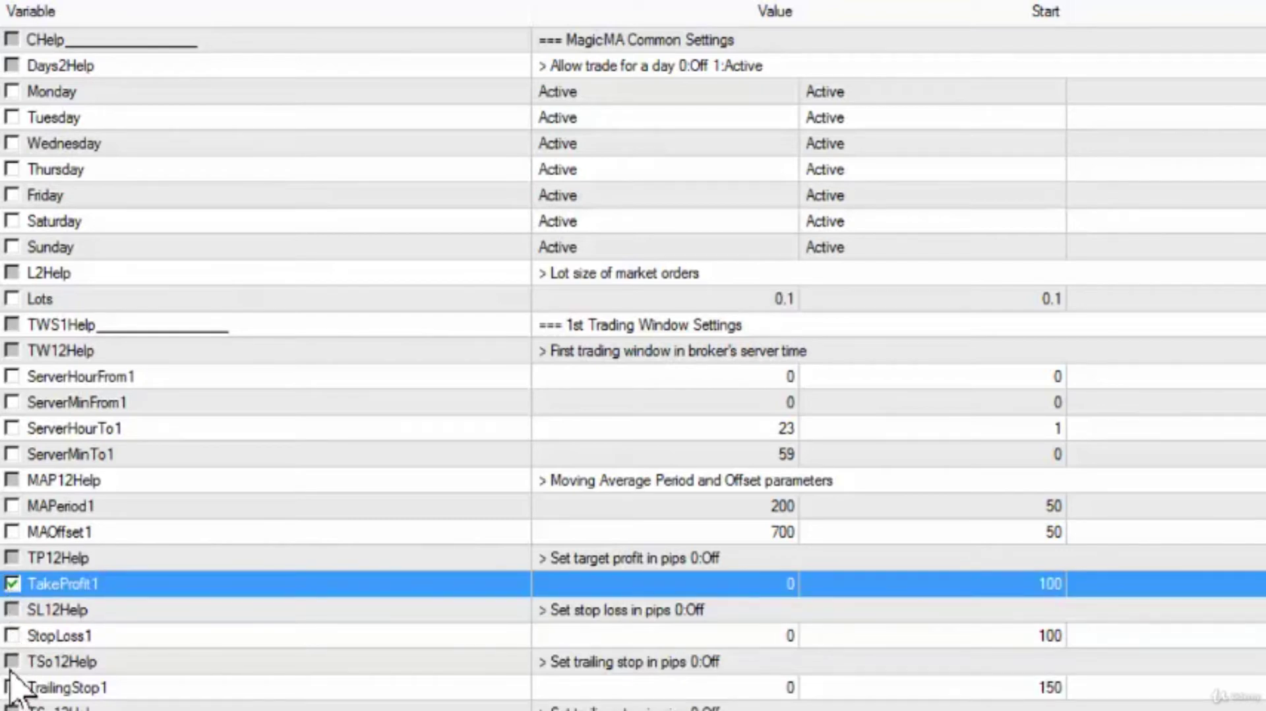
click(12, 636)
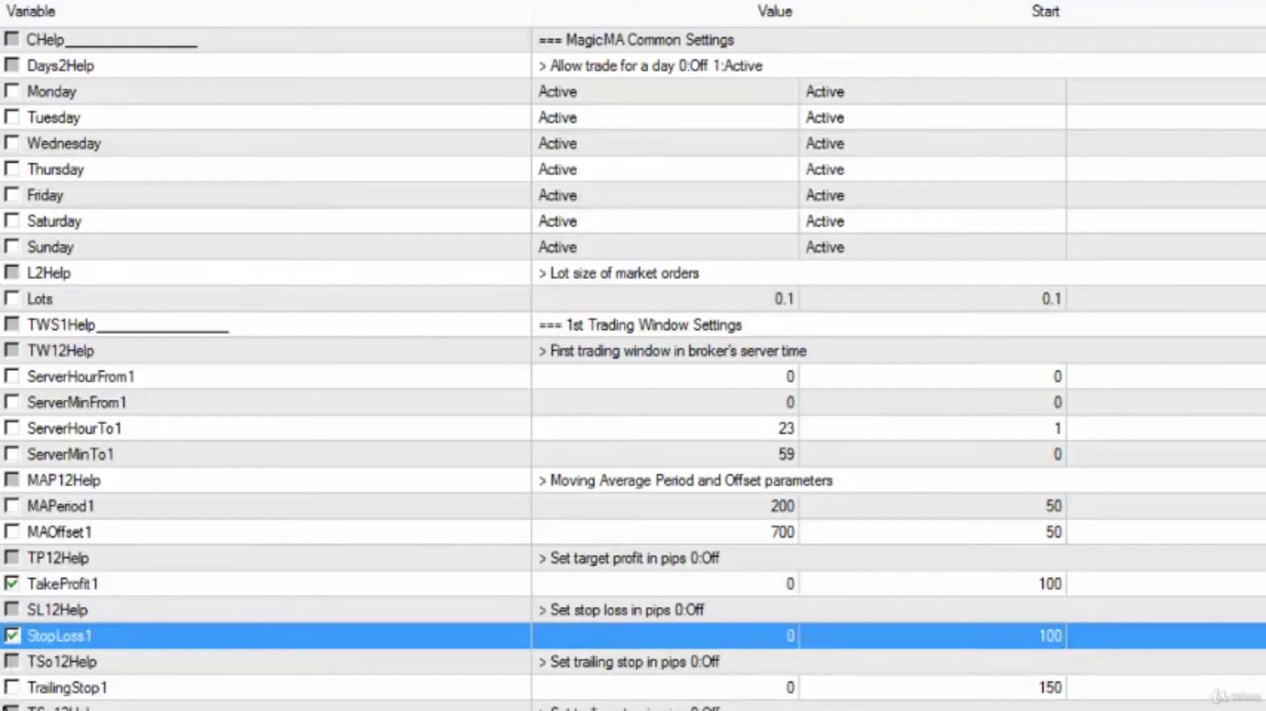
click(12, 688)
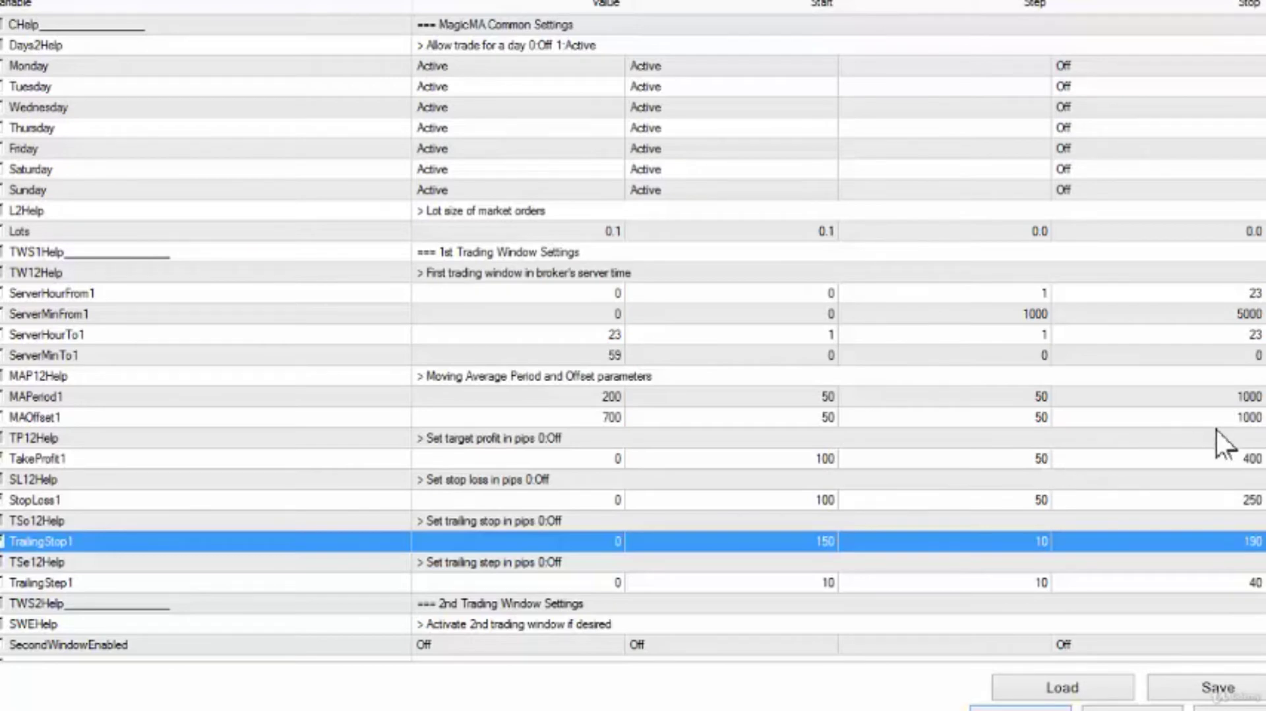
Step: Start TakeProfit1 and StopLoss1 at 50, and range TrailingStop1 from 50 to 240 in steps of 30
double_click(823, 455)
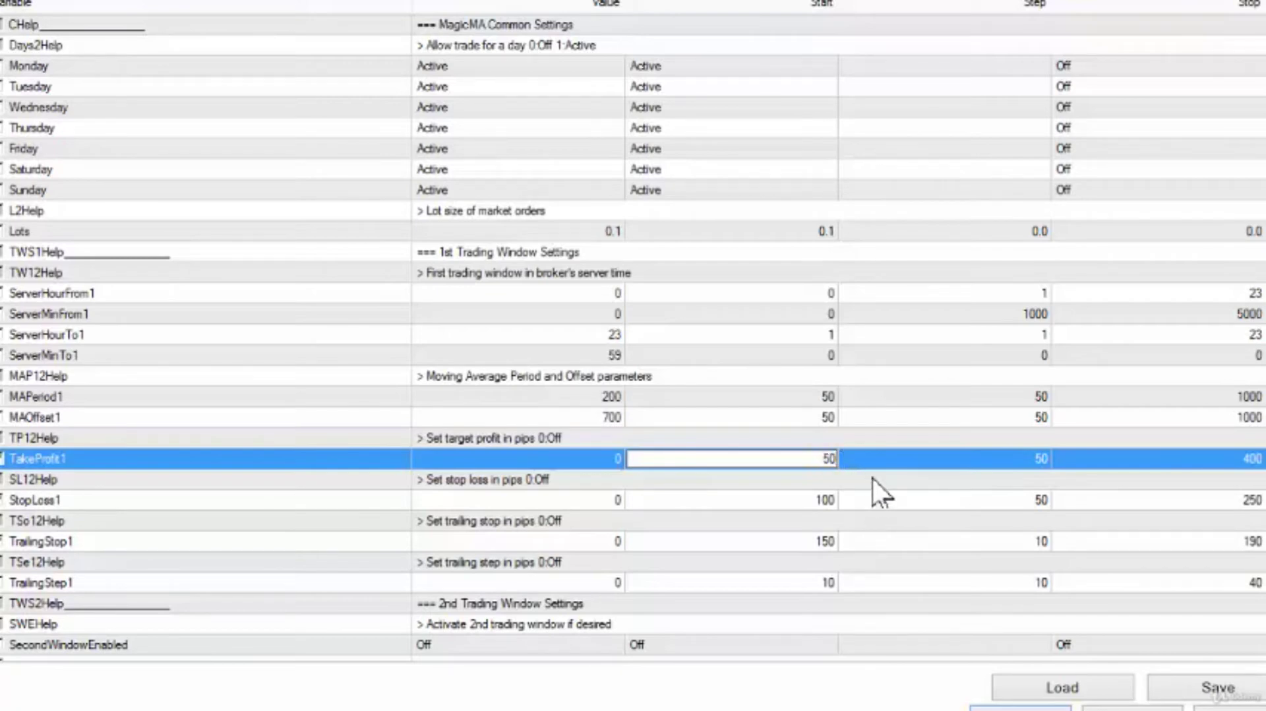
text(50)
click(872, 477)
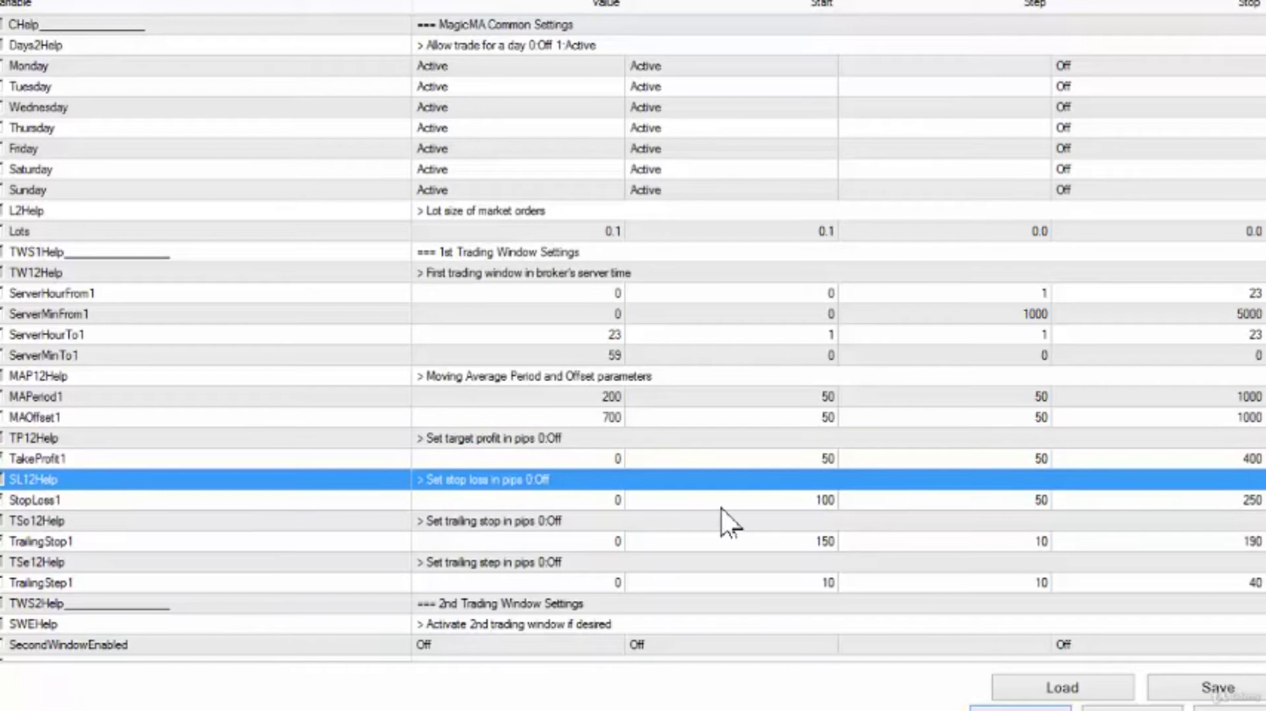
double_click(819, 501)
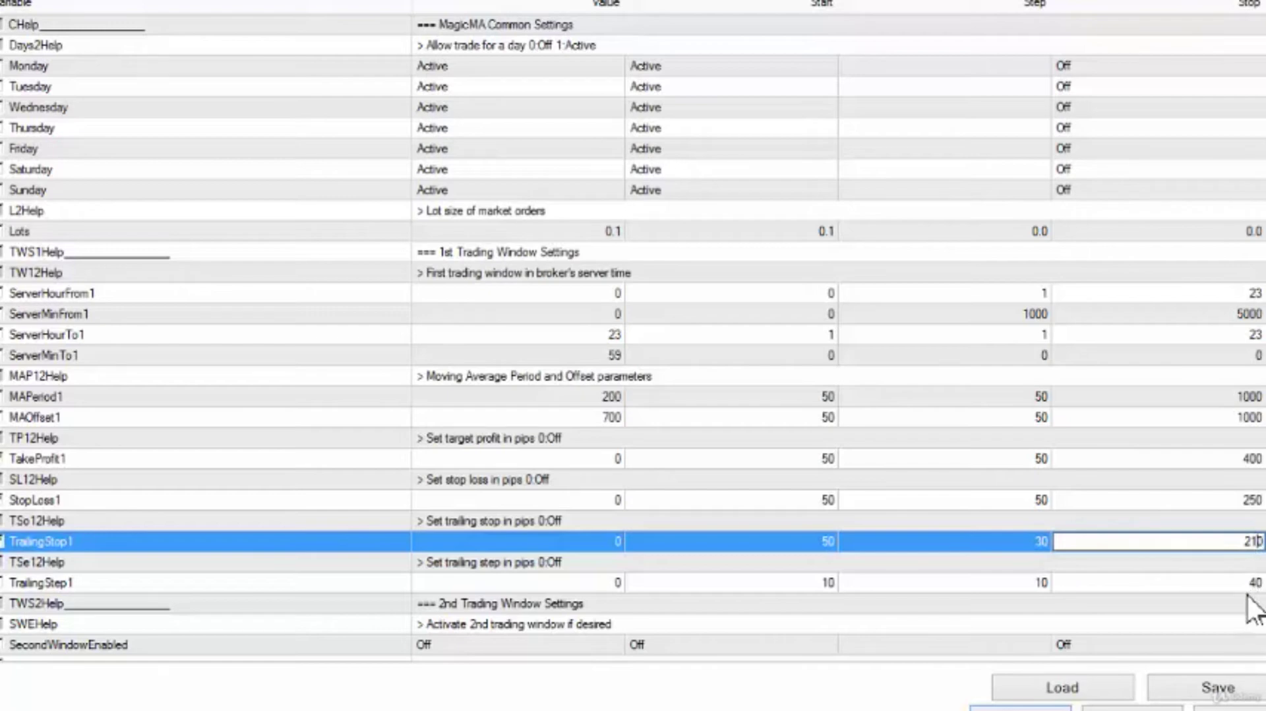
text(4)
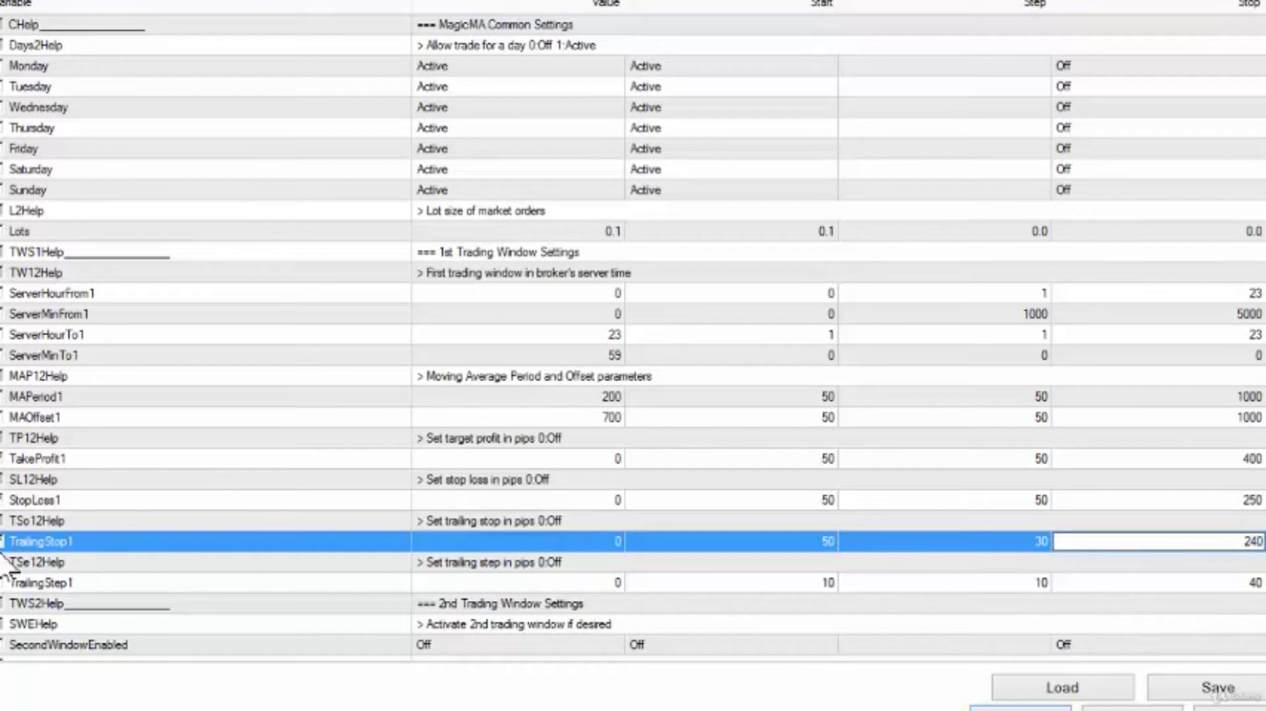
key(Return)
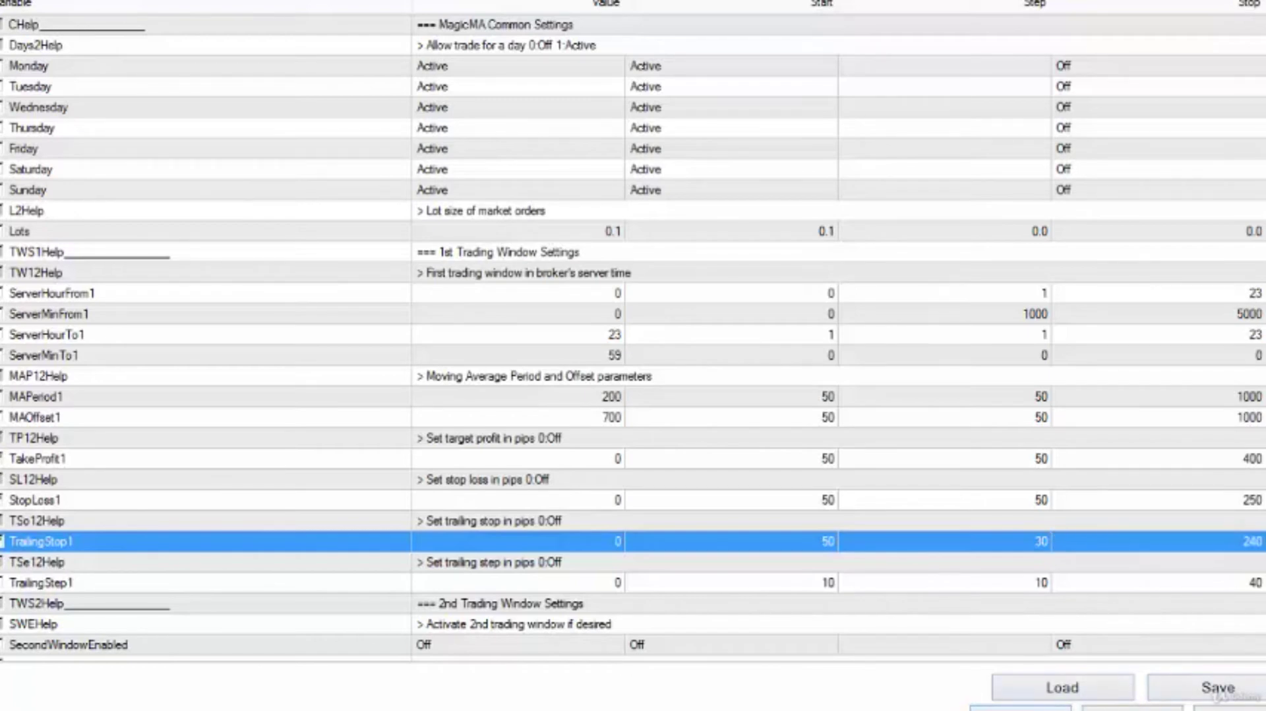
Step: Save the optimization ranges and switch the model back to Open prices only
click(1020, 709)
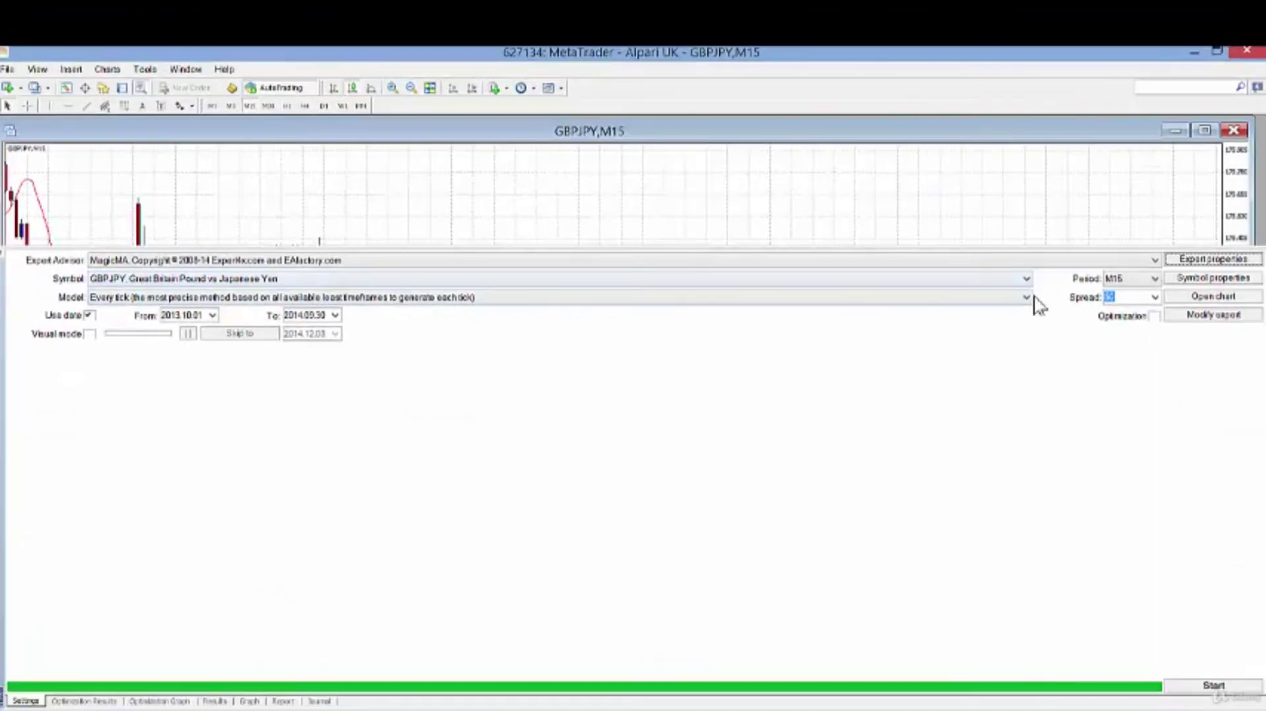
click(1027, 298)
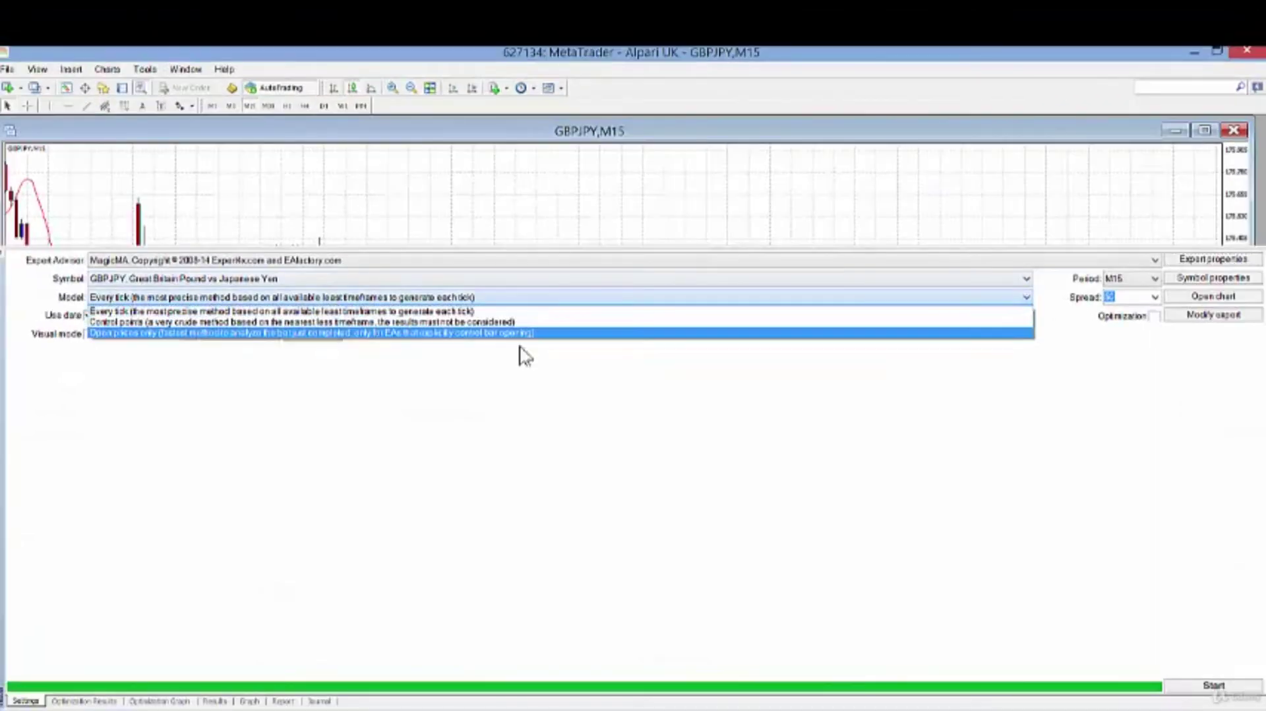
click(250, 333)
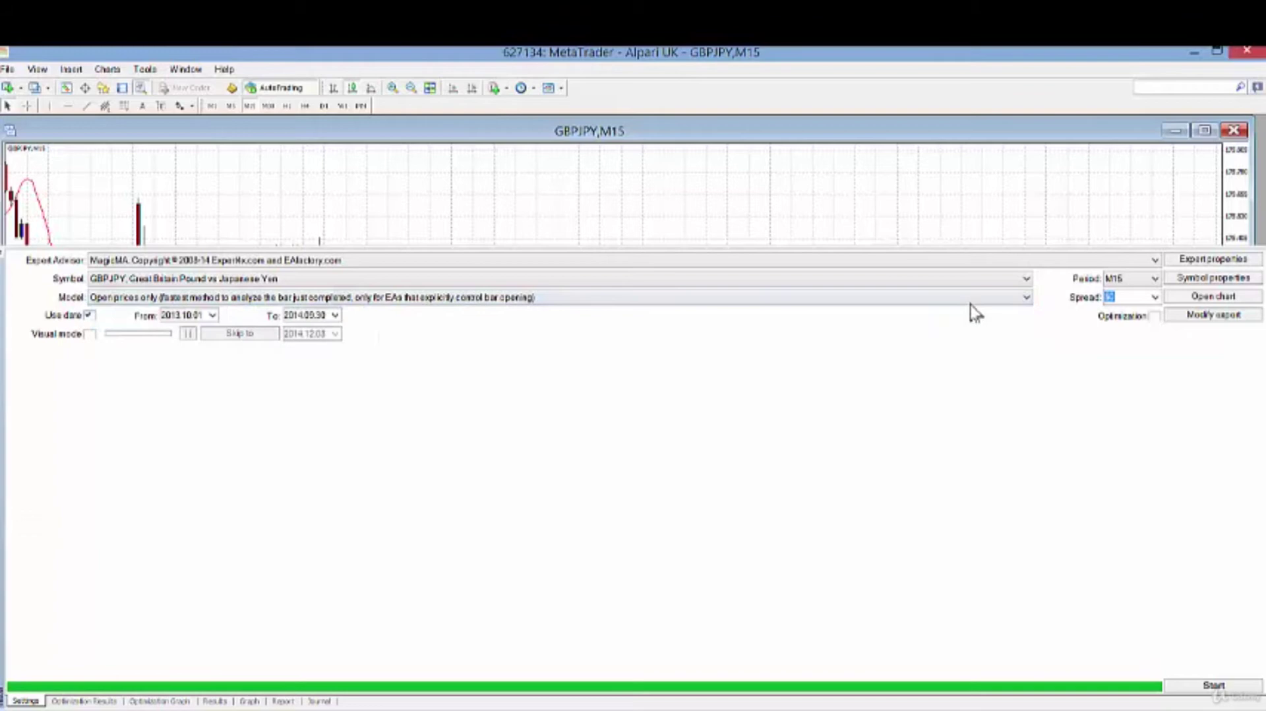
Step: Run the 280-pass optimization and view results, led by pass 180 with 640.81 profit
click(1155, 315)
click(1215, 687)
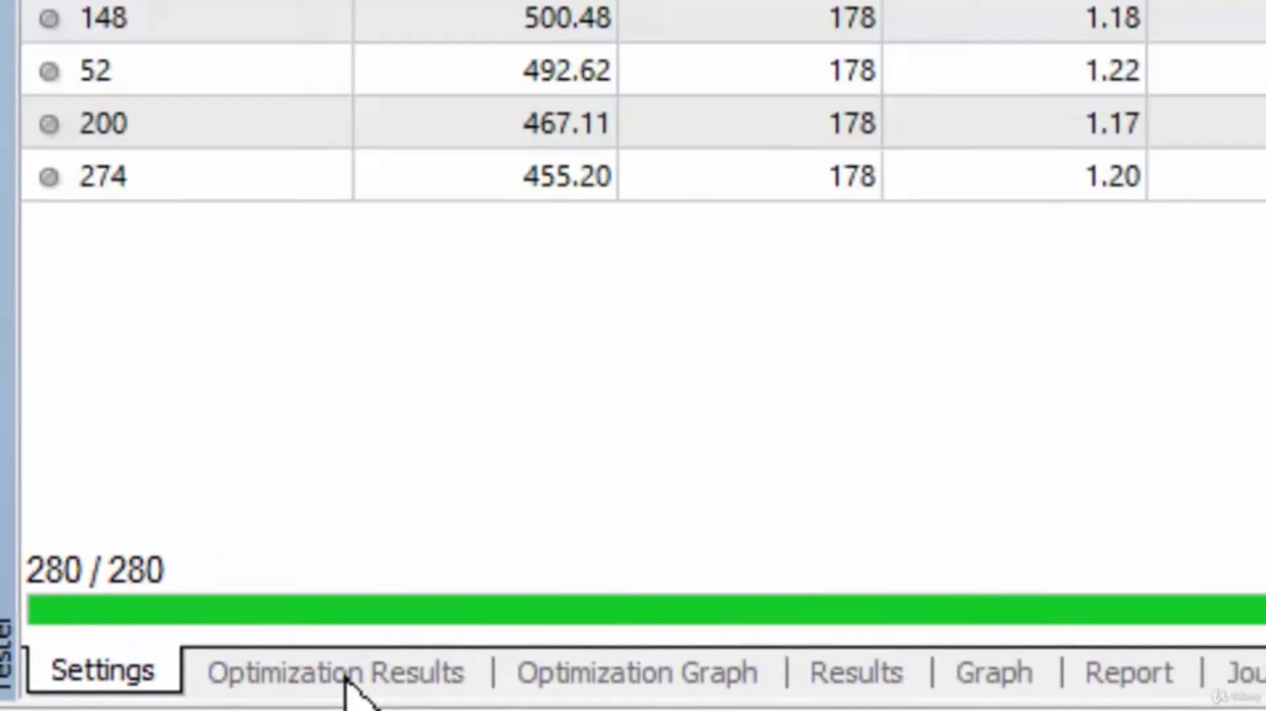
click(533, 657)
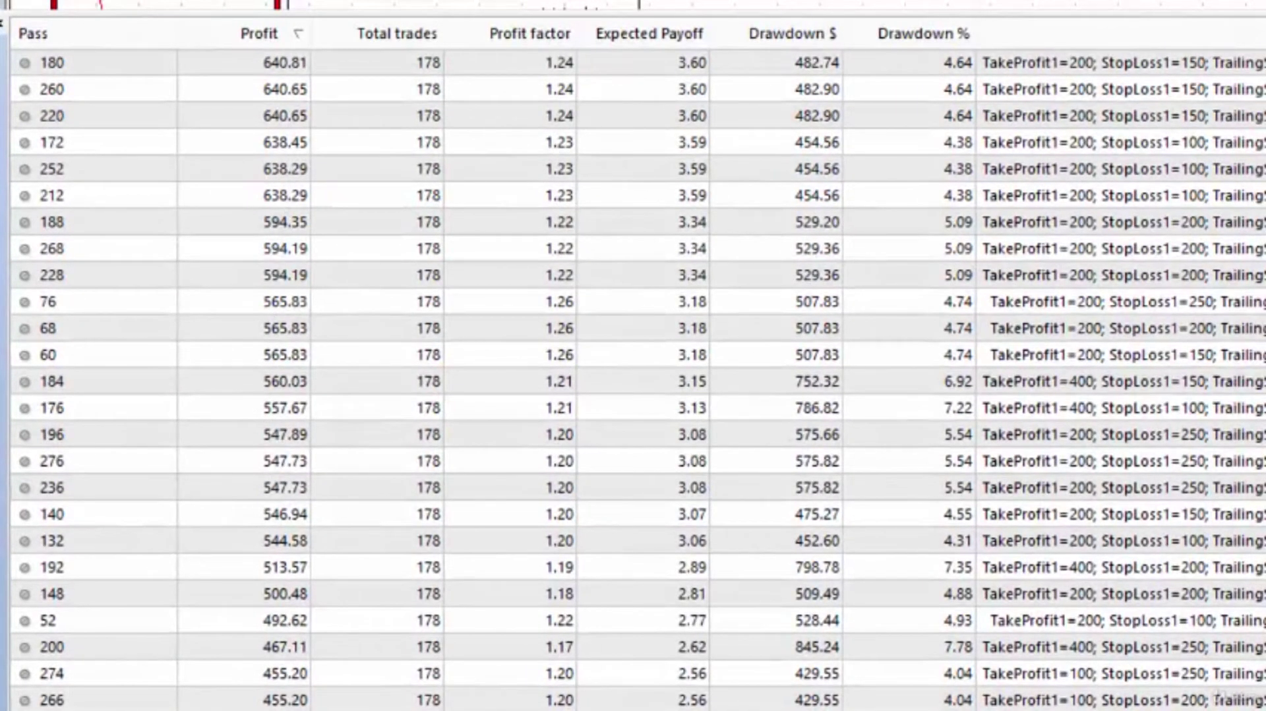
scroll(638, 379, down, 15)
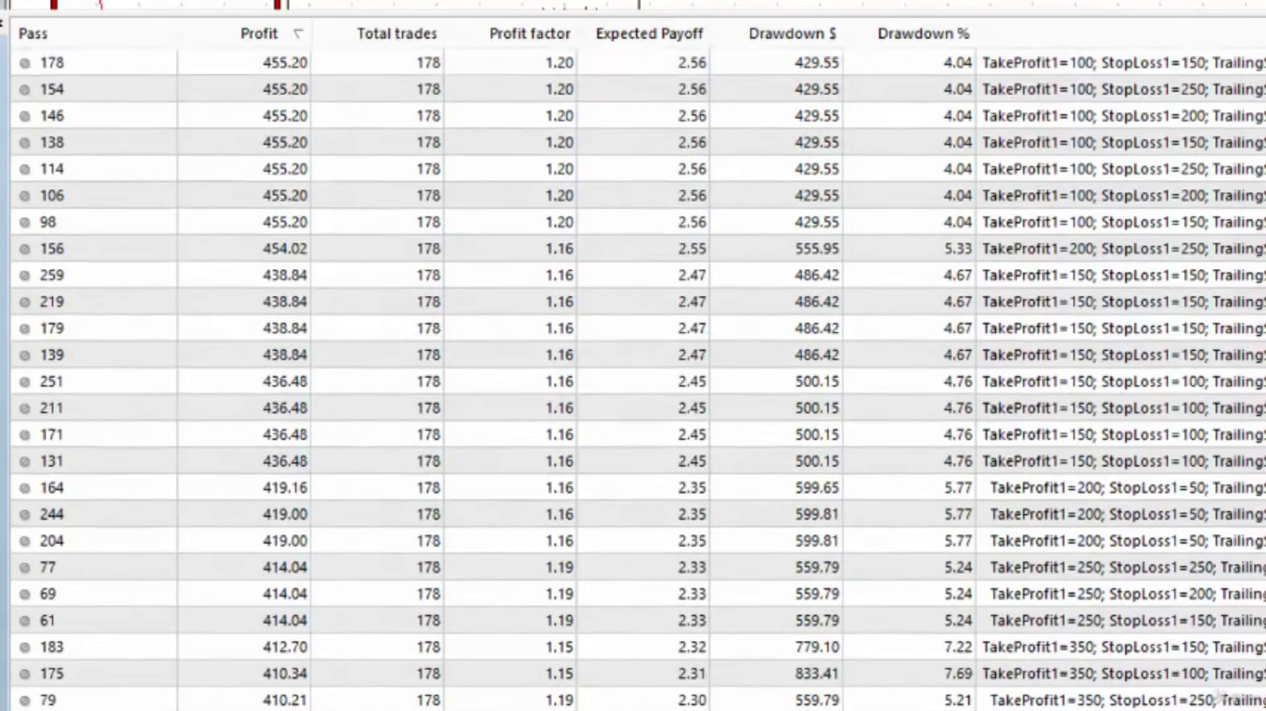
scroll(638, 379, down, 11)
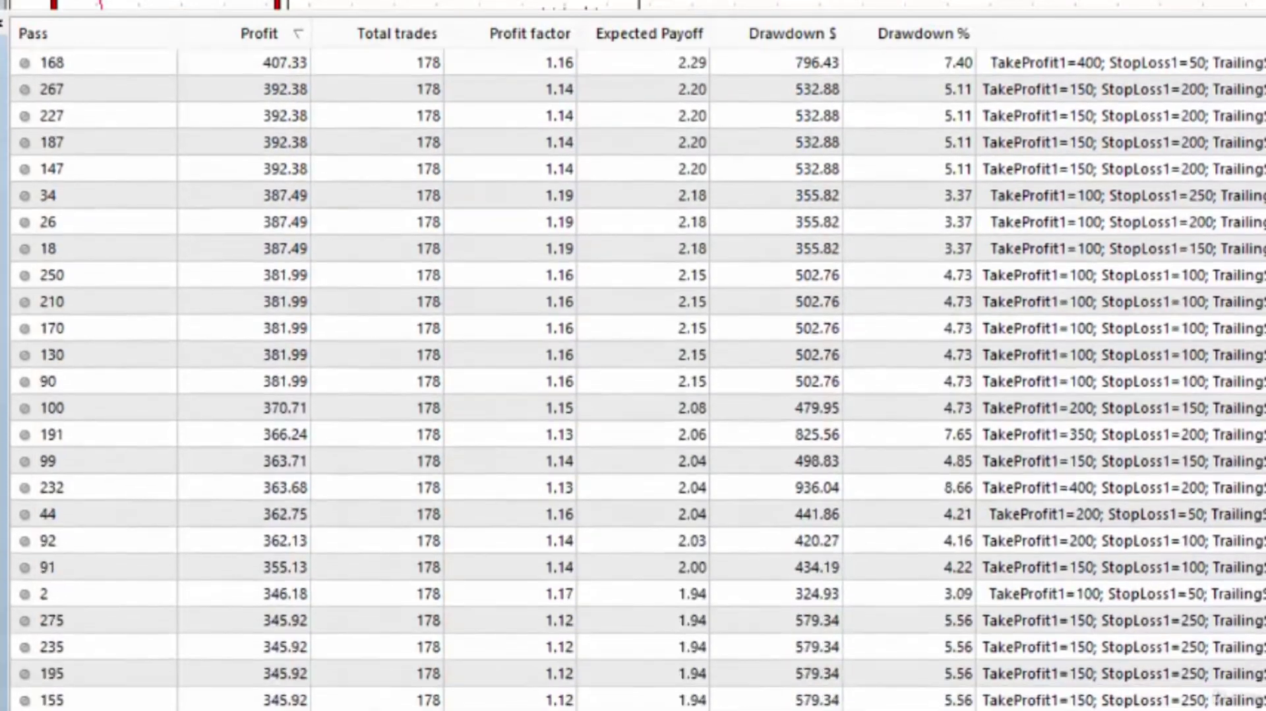
scroll(637, 378, down, 10)
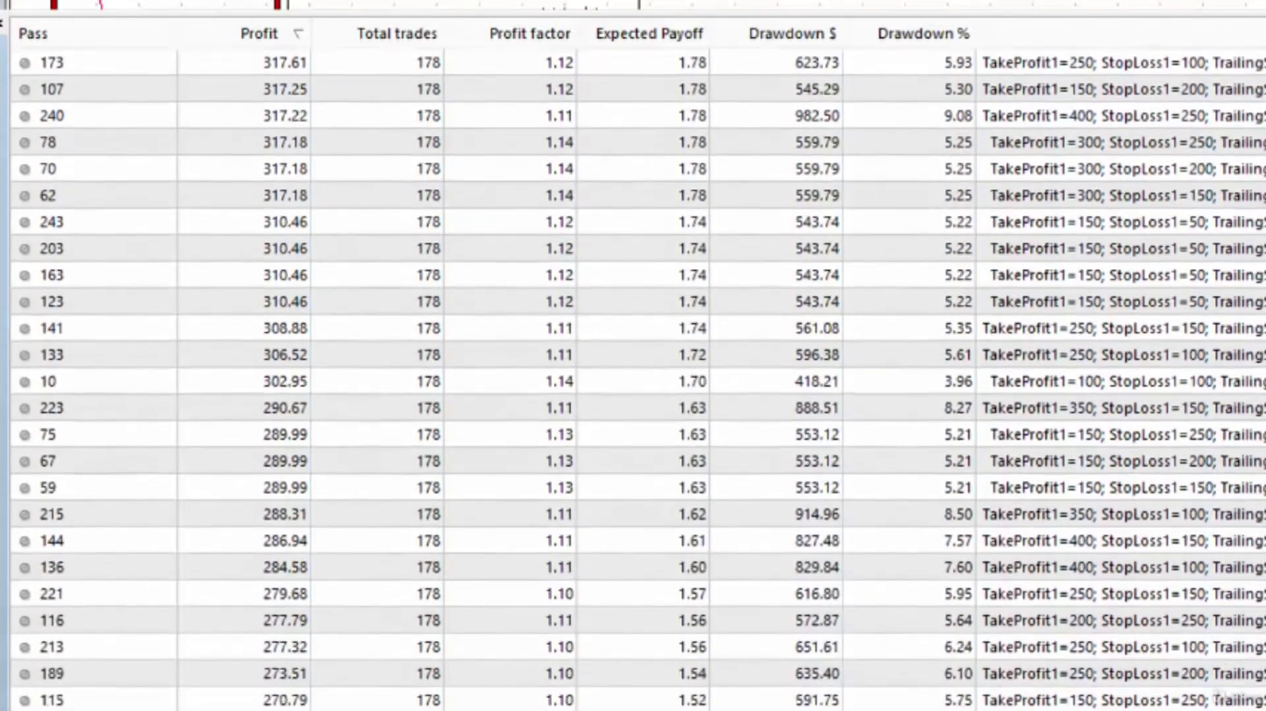
scroll(638, 379, down, 11)
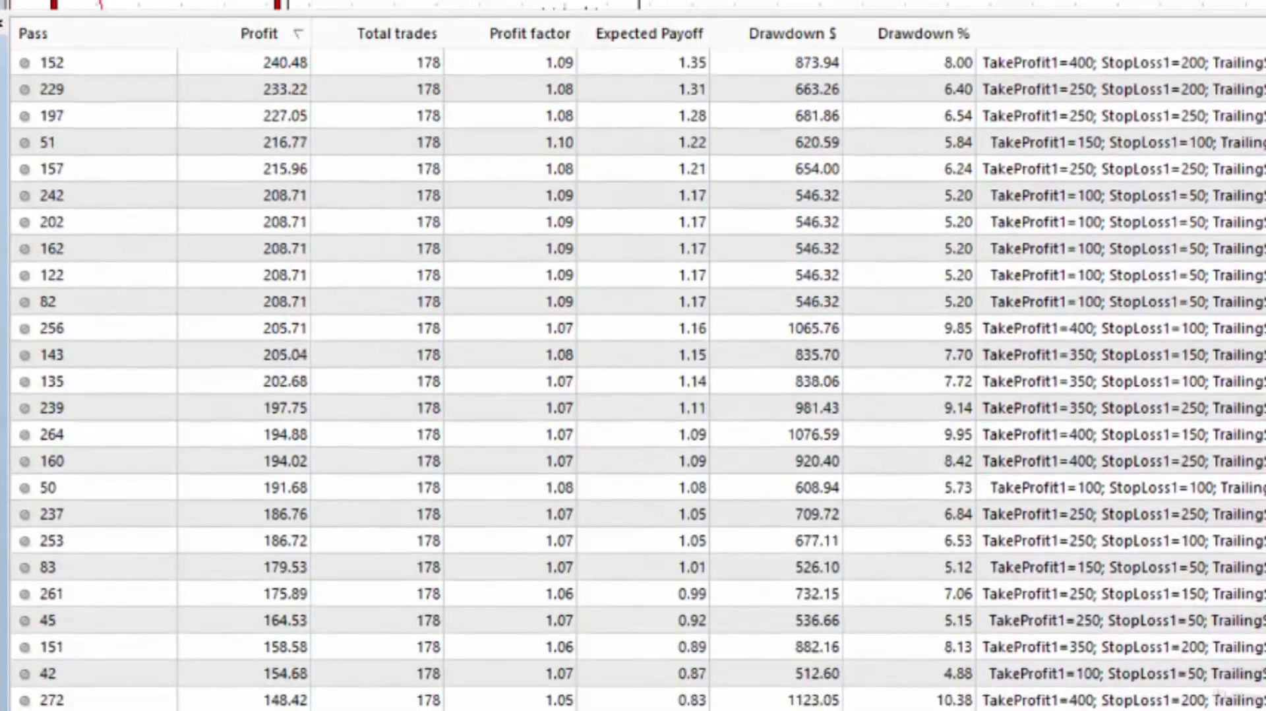
scroll(637, 379, down, 5)
scroll(638, 379, down, 6)
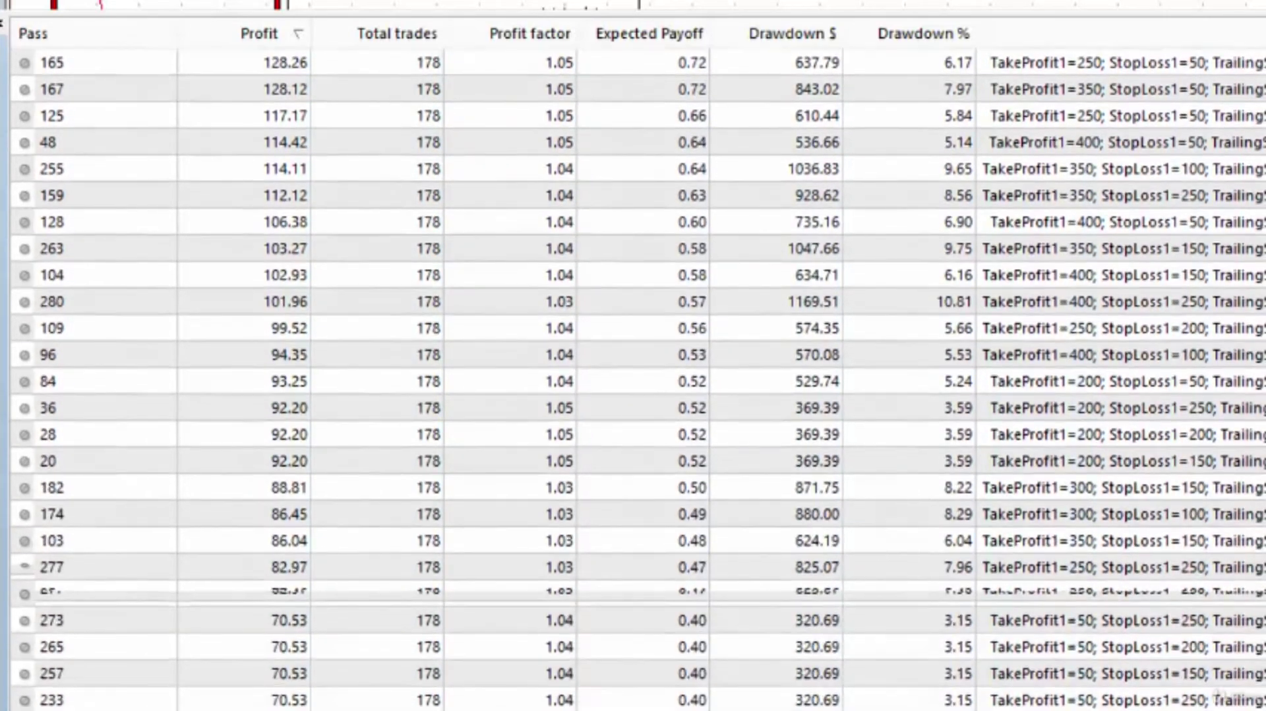
scroll(637, 379, down, 8)
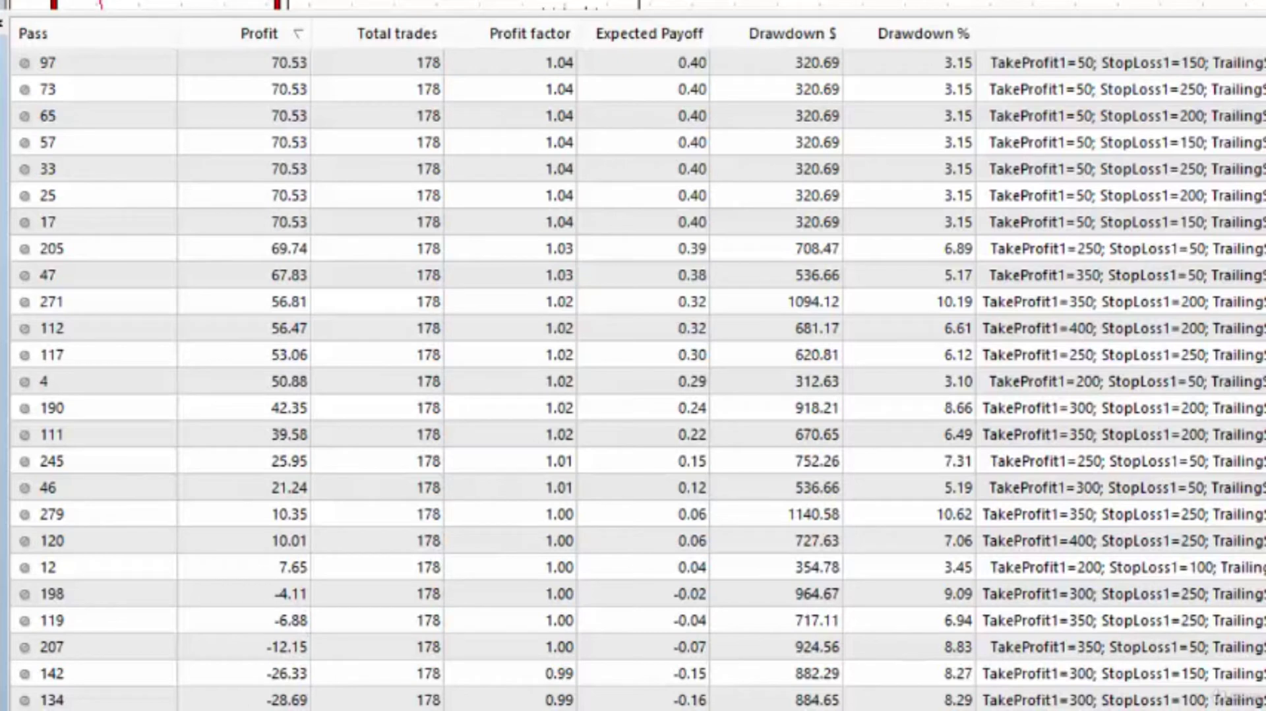
scroll(638, 378, down, 15)
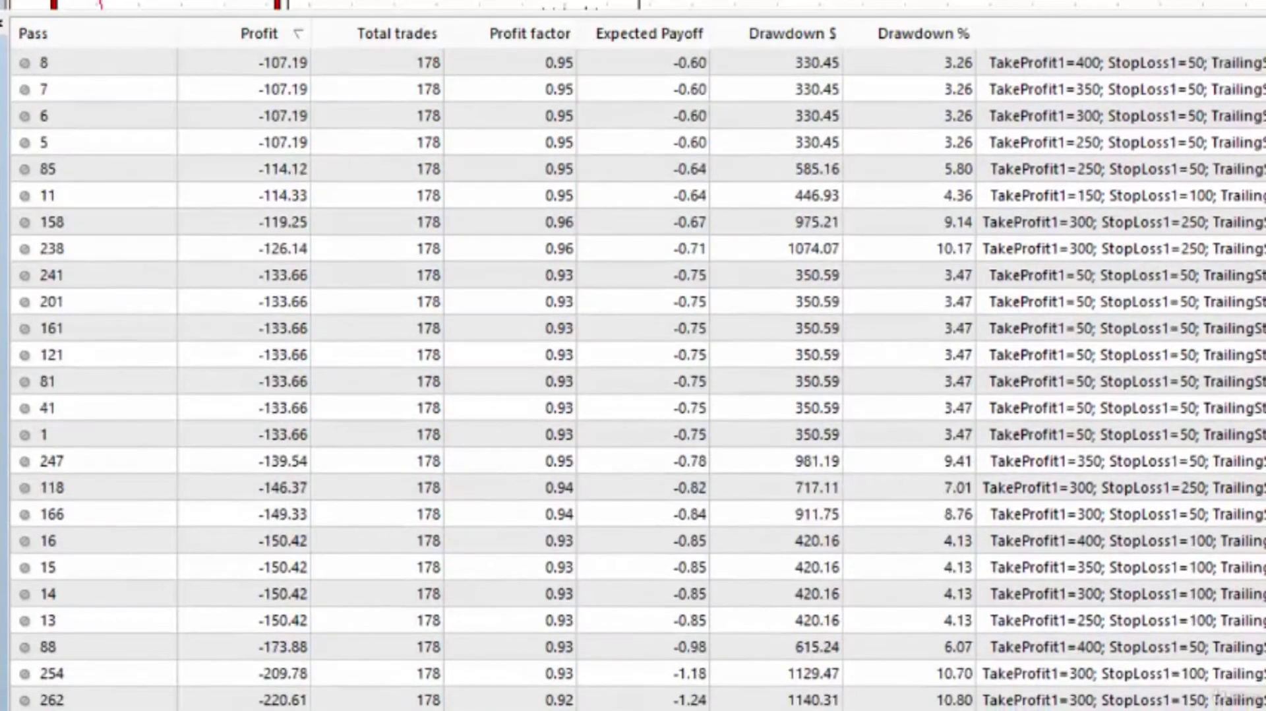
scroll(638, 378, up, 20)
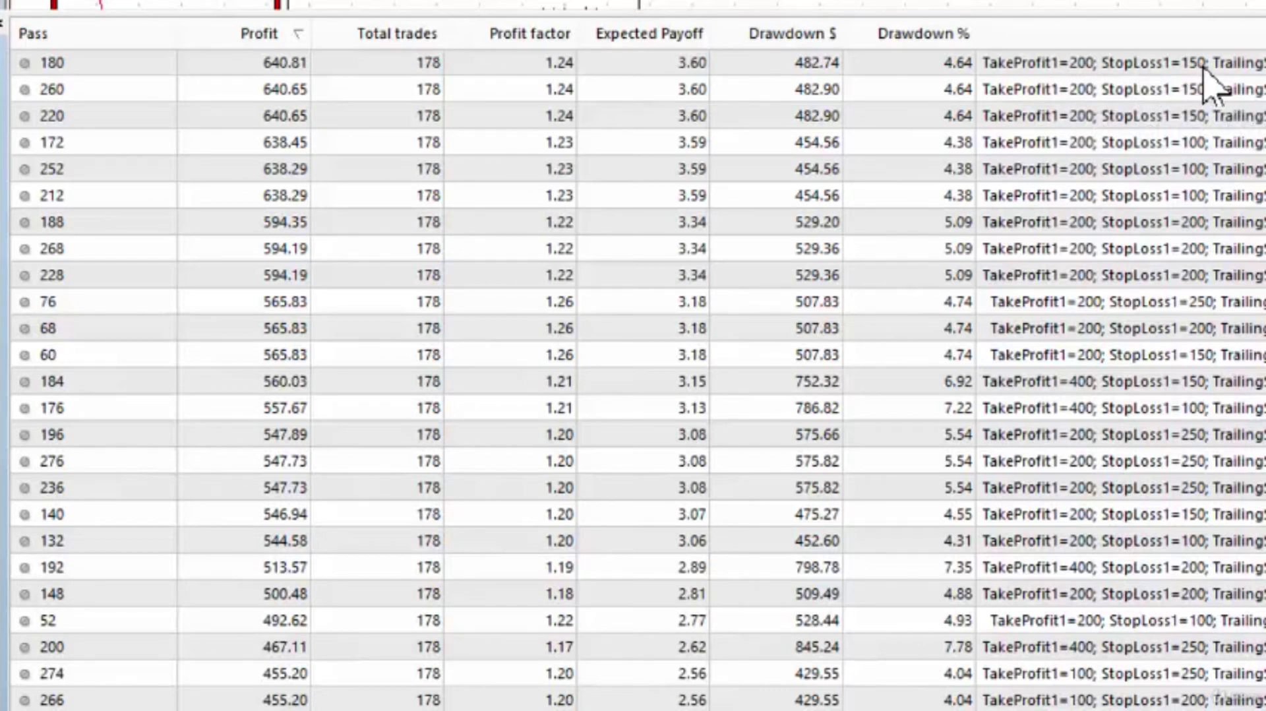
Step: Apply pass 180 (TakeProfit1=200, StopLoss1=150, TrailingStop1=170) as MagicMA's inputs
click(343, 66)
right_click(342, 66)
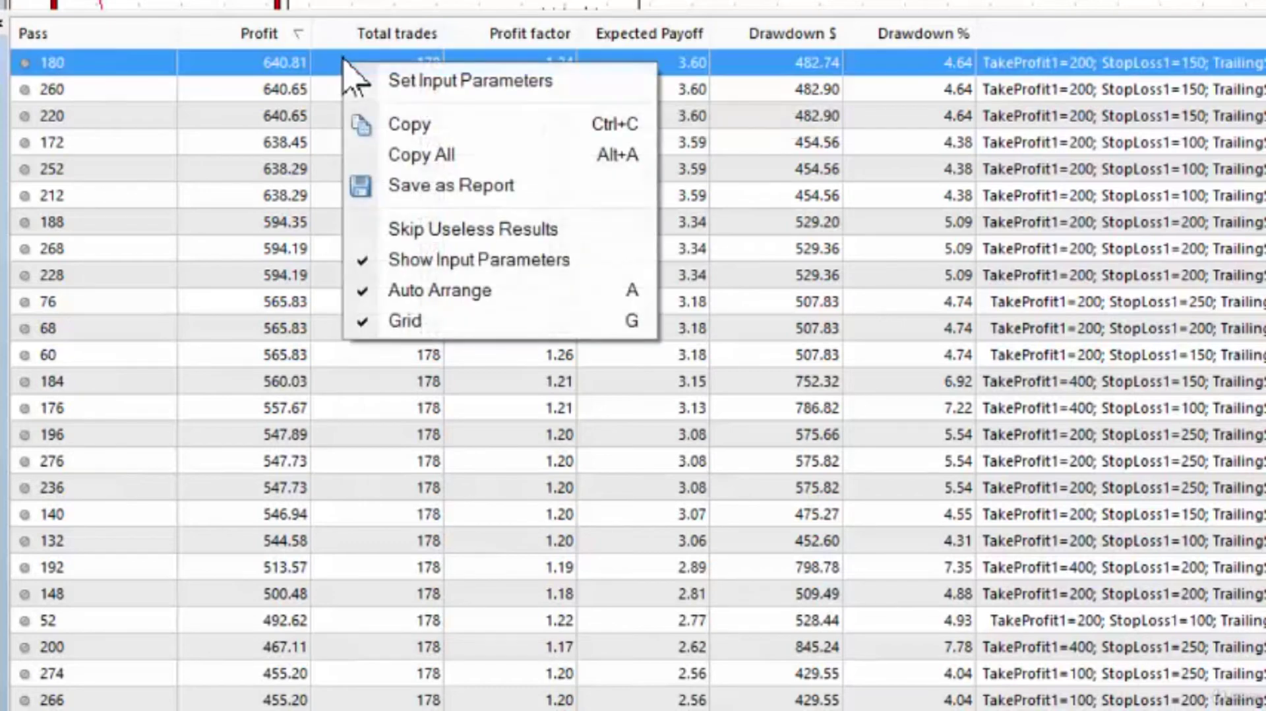
click(414, 82)
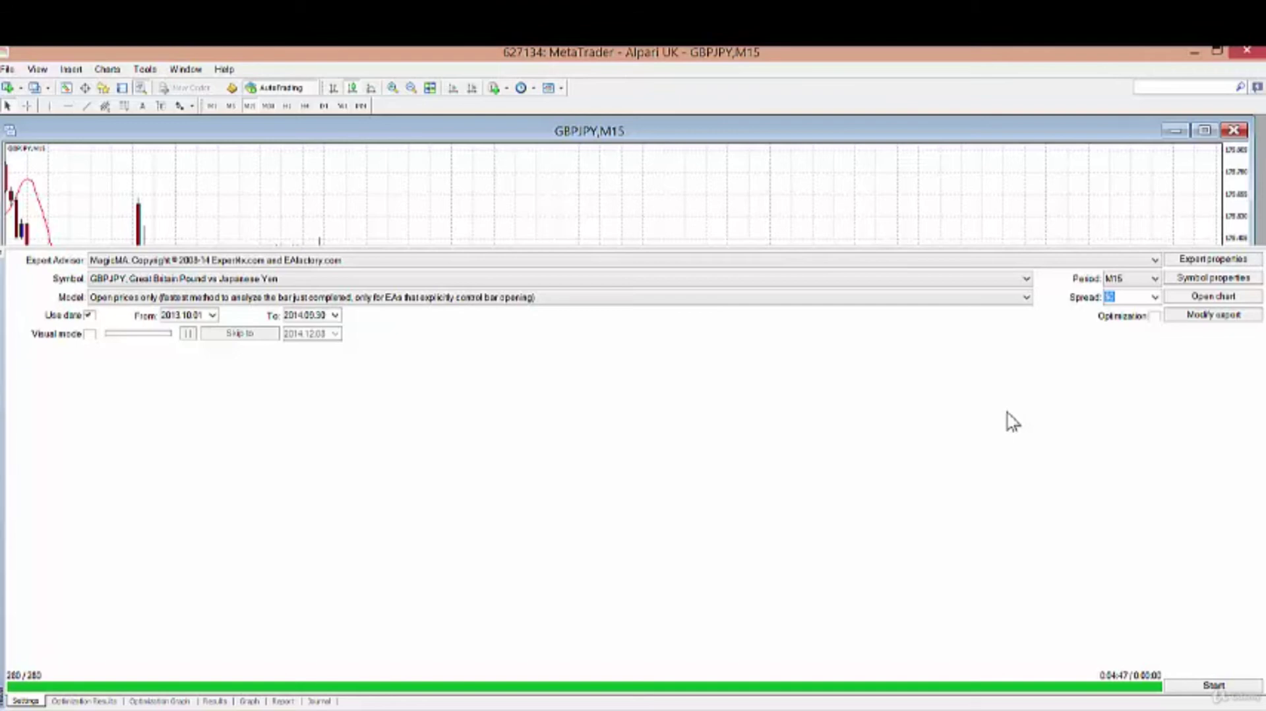
click(1202, 259)
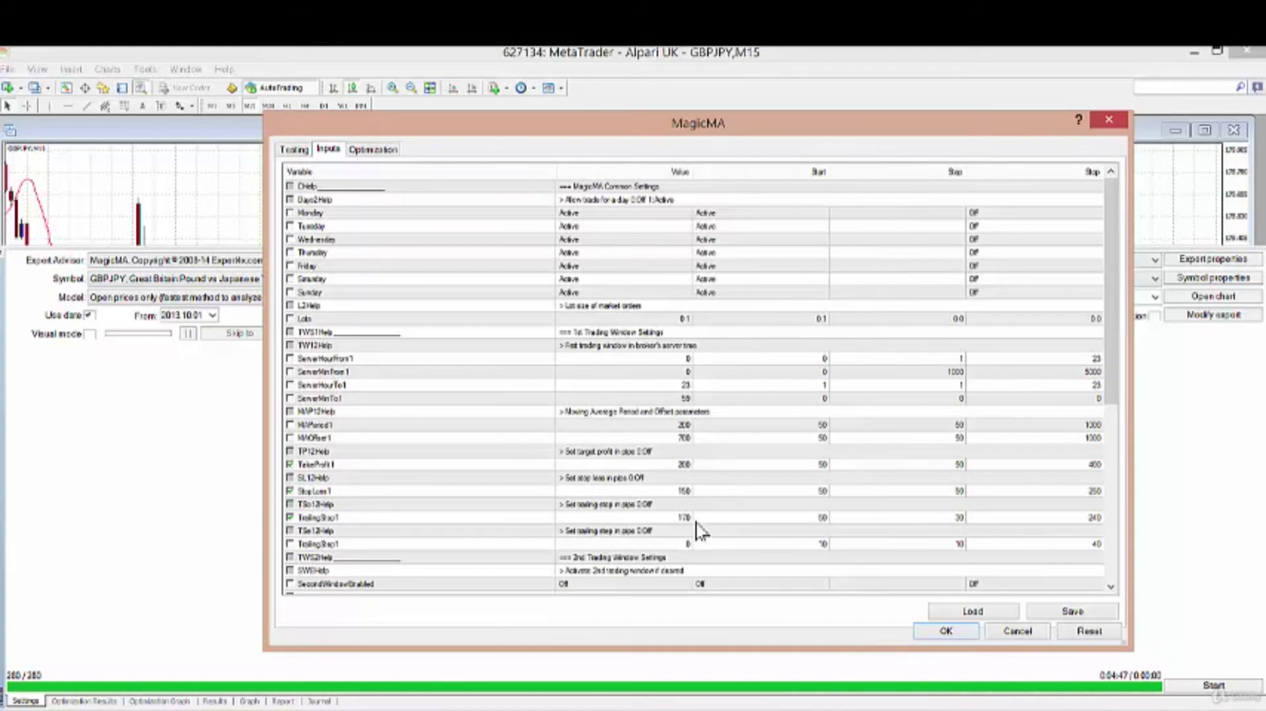
click(946, 631)
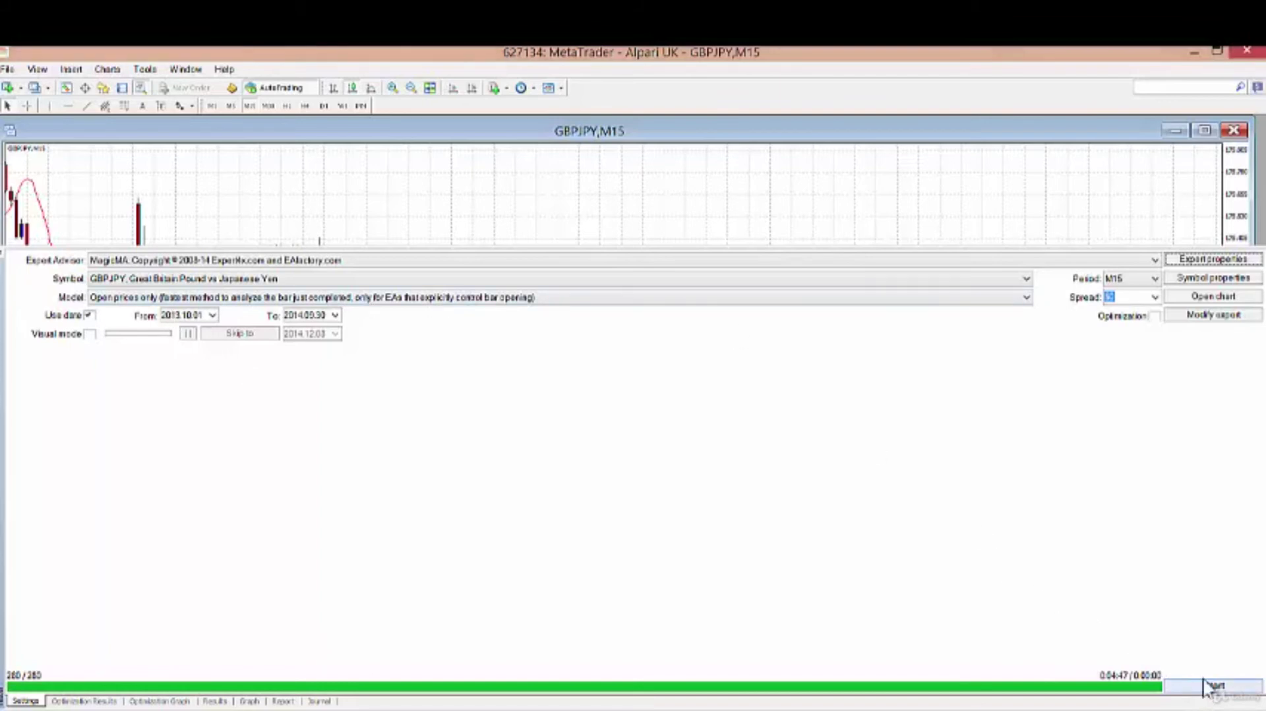
Step: Run an open-prices backtest with pass 180's inputs and confirm 640.81 net profit, 1.24 profit factor
click(1207, 683)
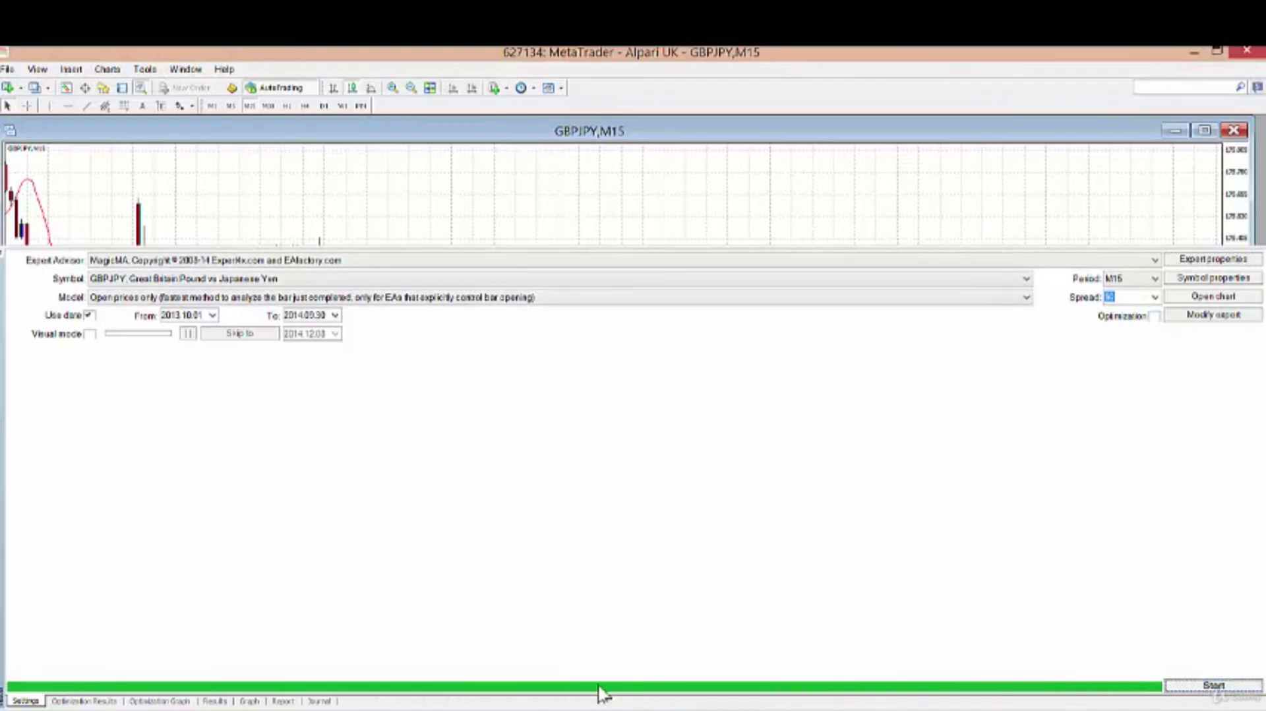
click(285, 702)
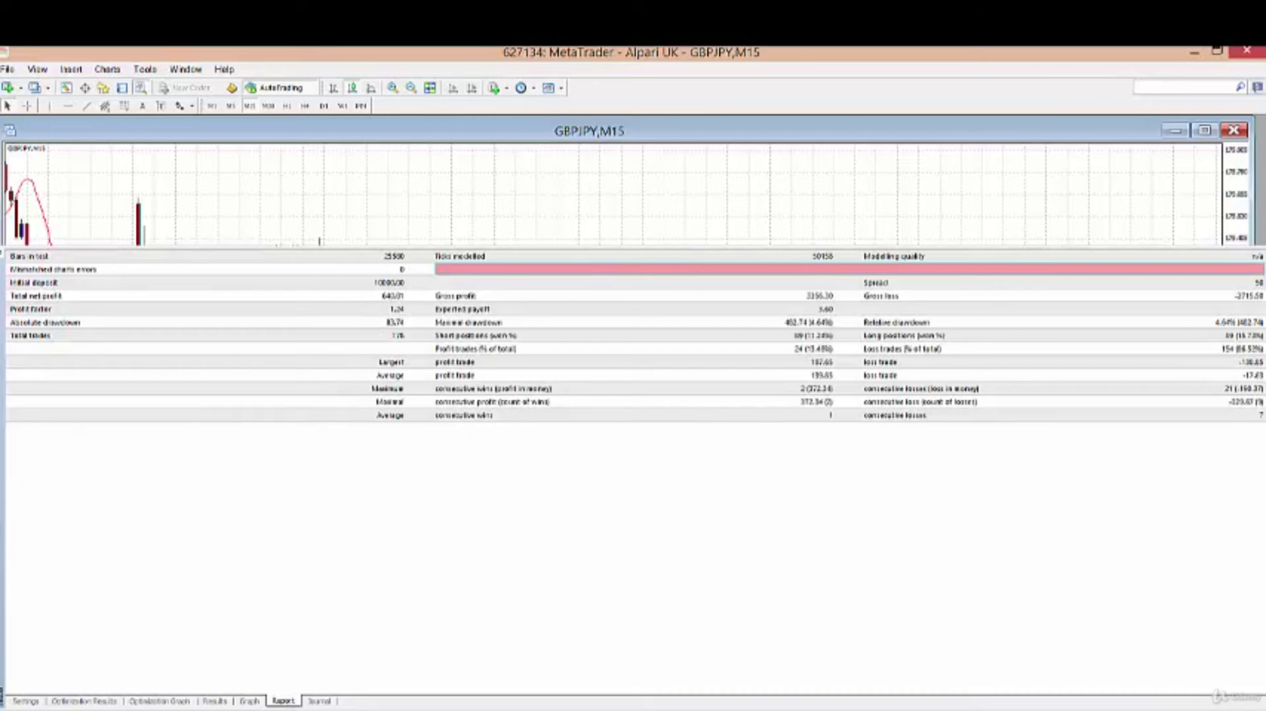
click(25, 702)
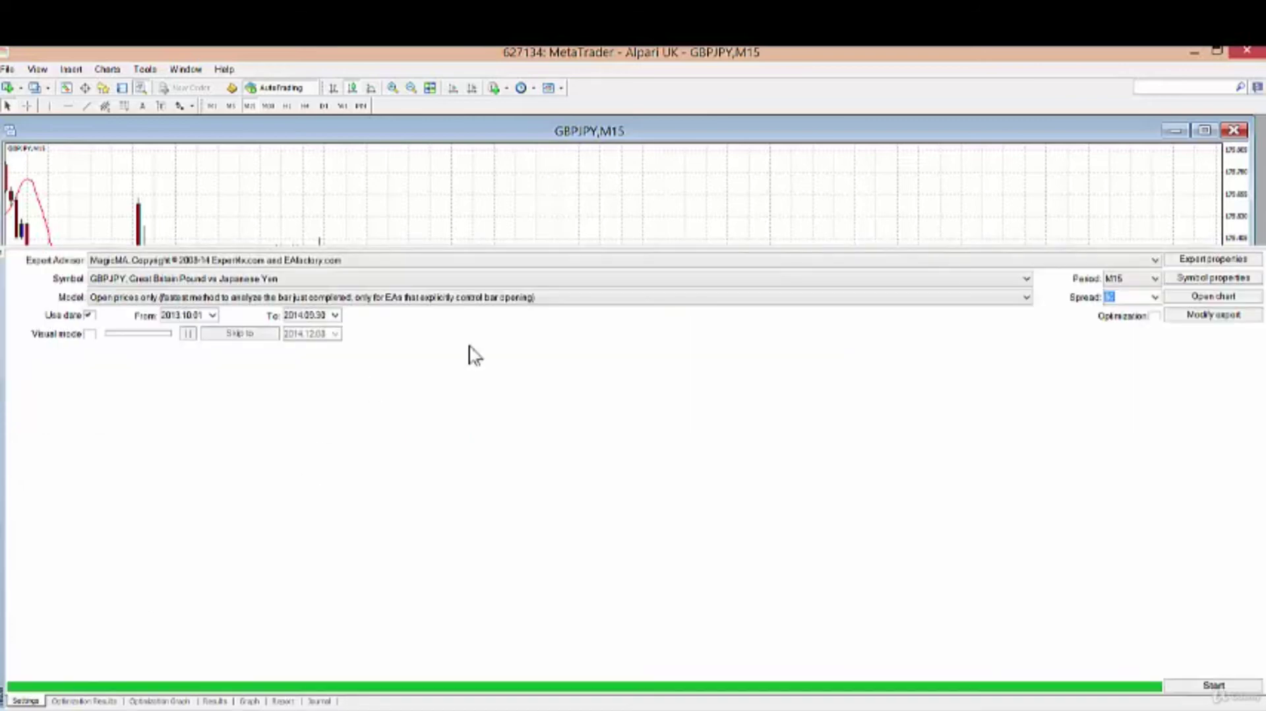
Step: Switch the model to Every tick and start the backtest
click(1027, 298)
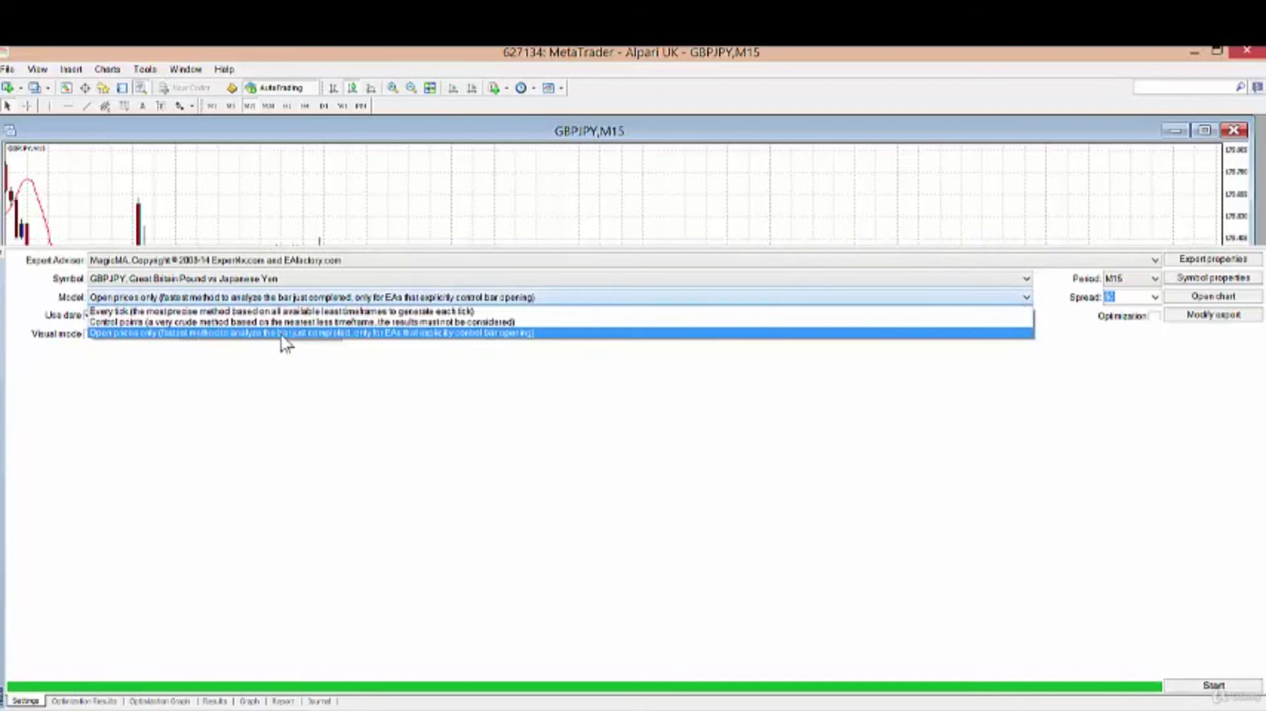
click(143, 311)
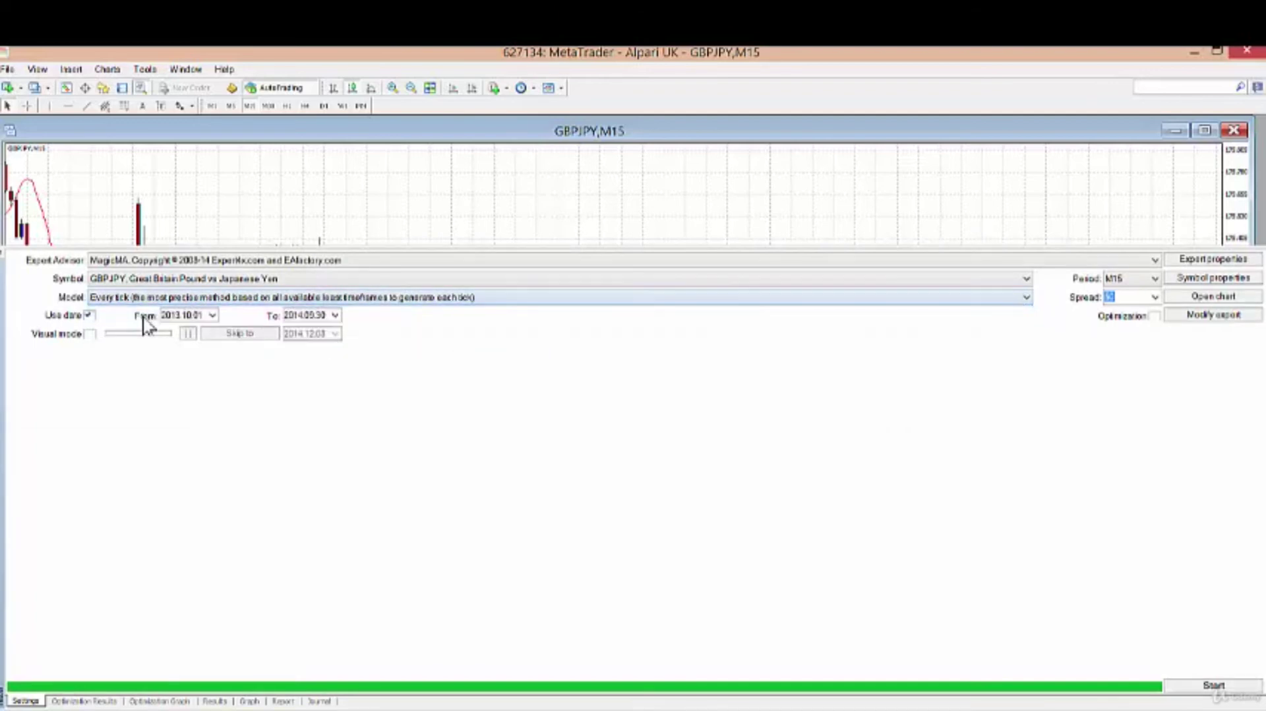
click(1212, 686)
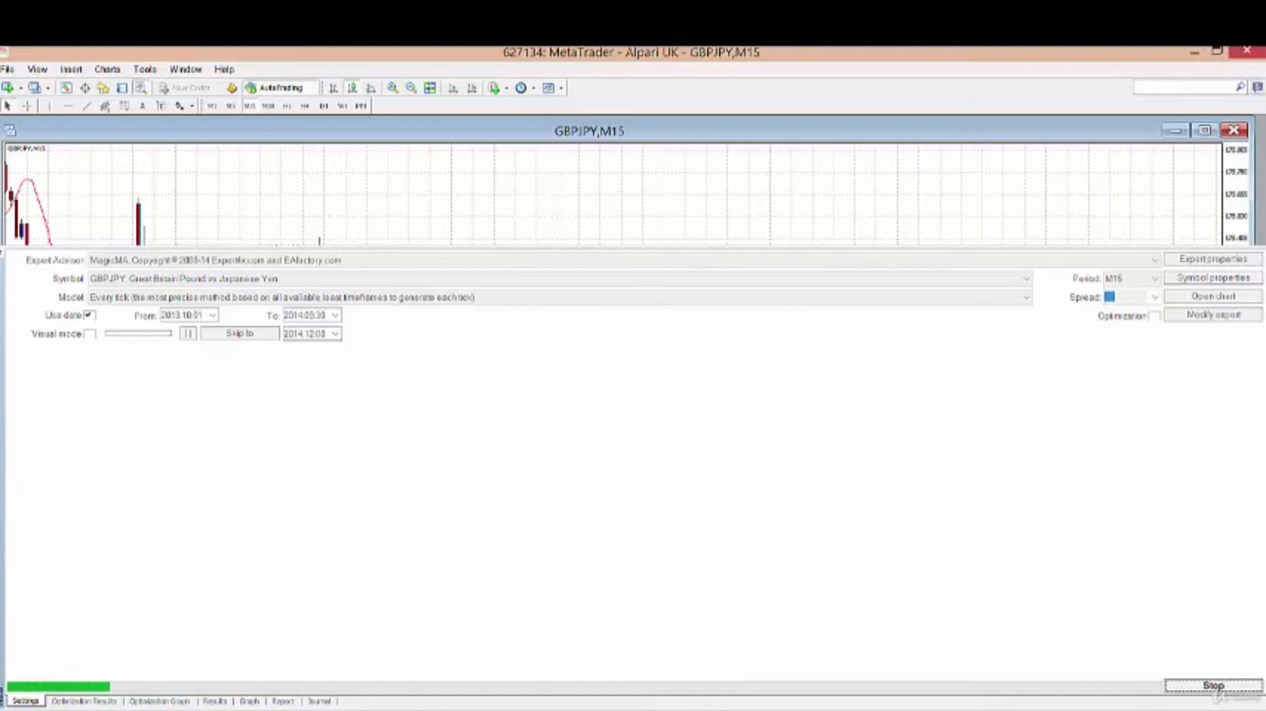
Step: Watch the balance graph (about 9,907 to 10,373) and trade list until the test finishes
click(249, 701)
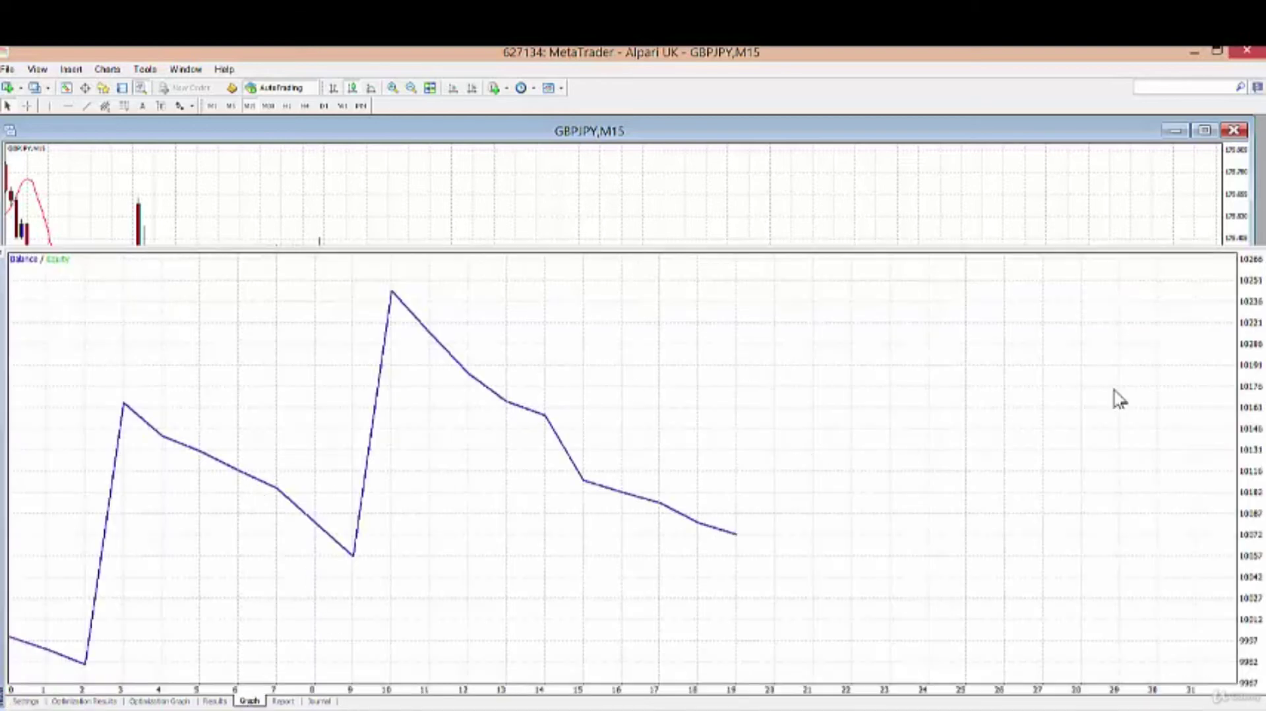
click(223, 701)
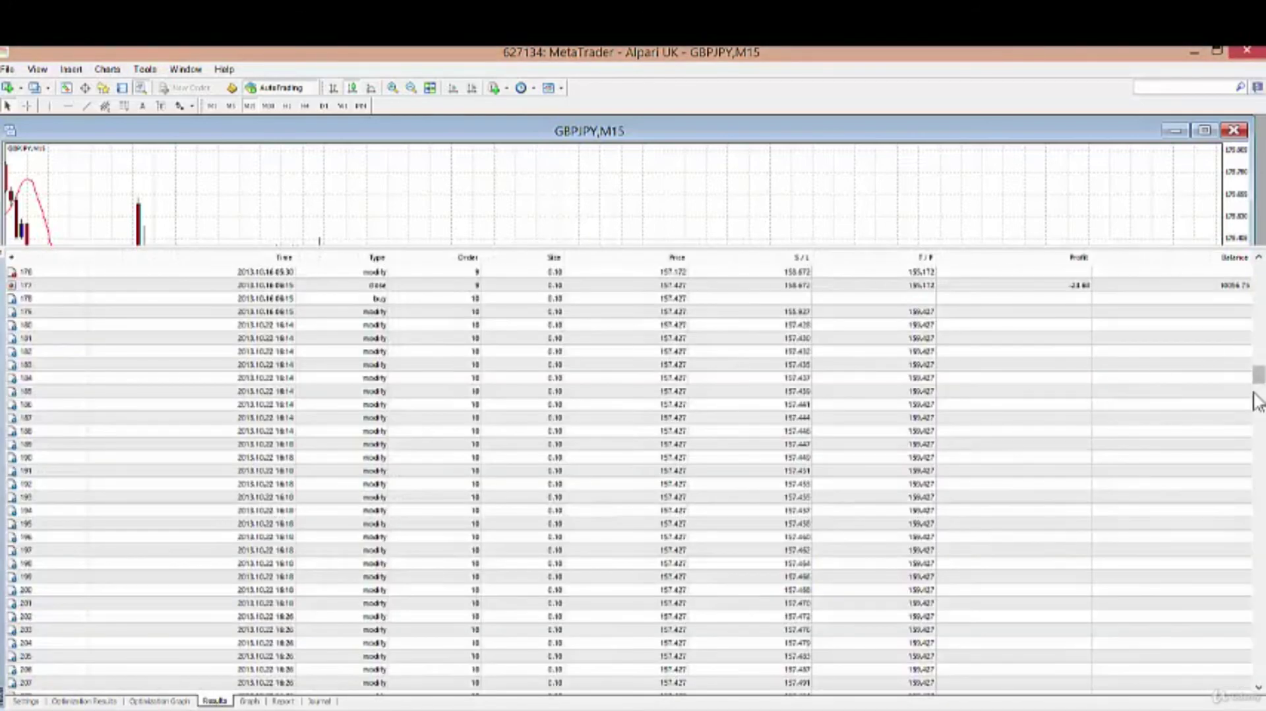
click(248, 702)
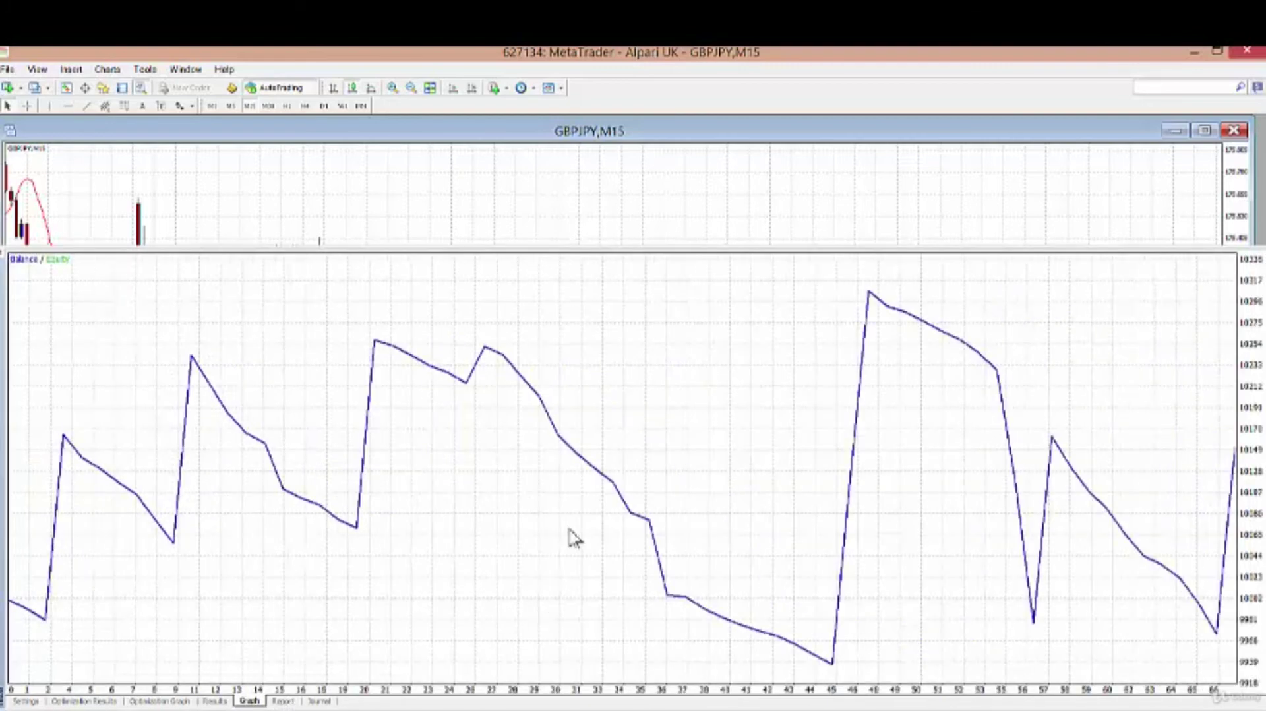
mouse_move(333, 547)
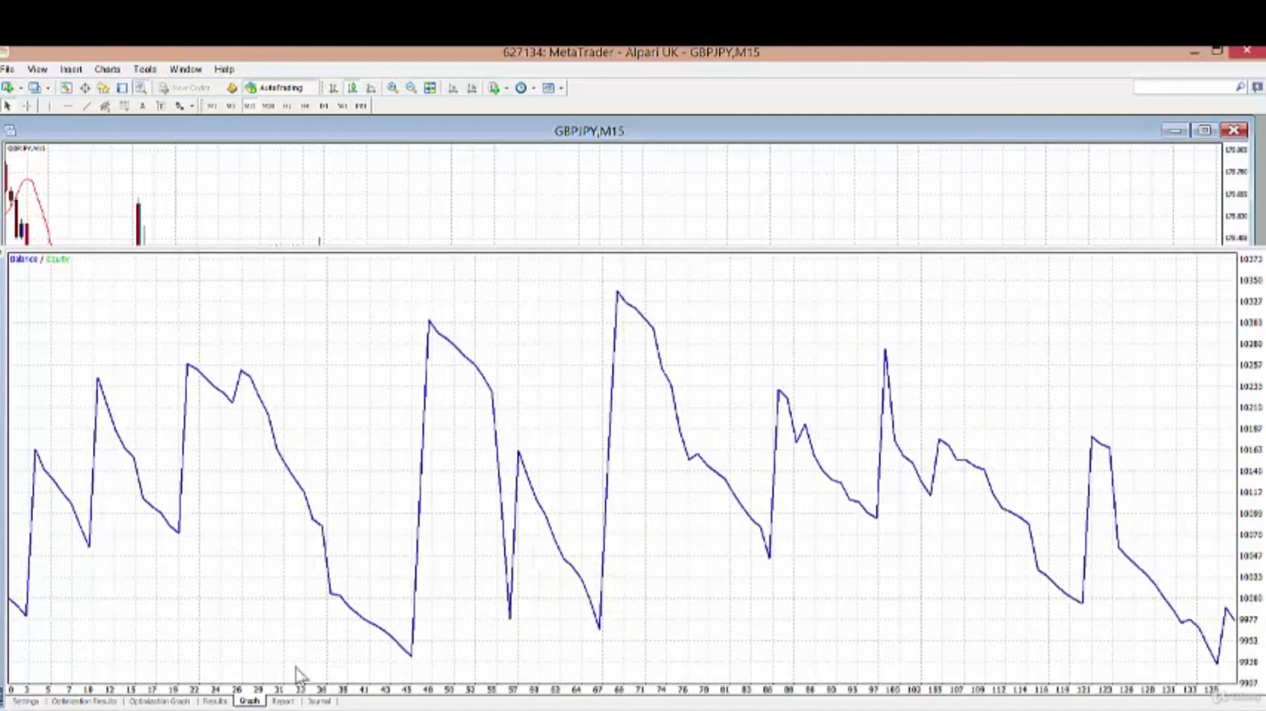
click(212, 702)
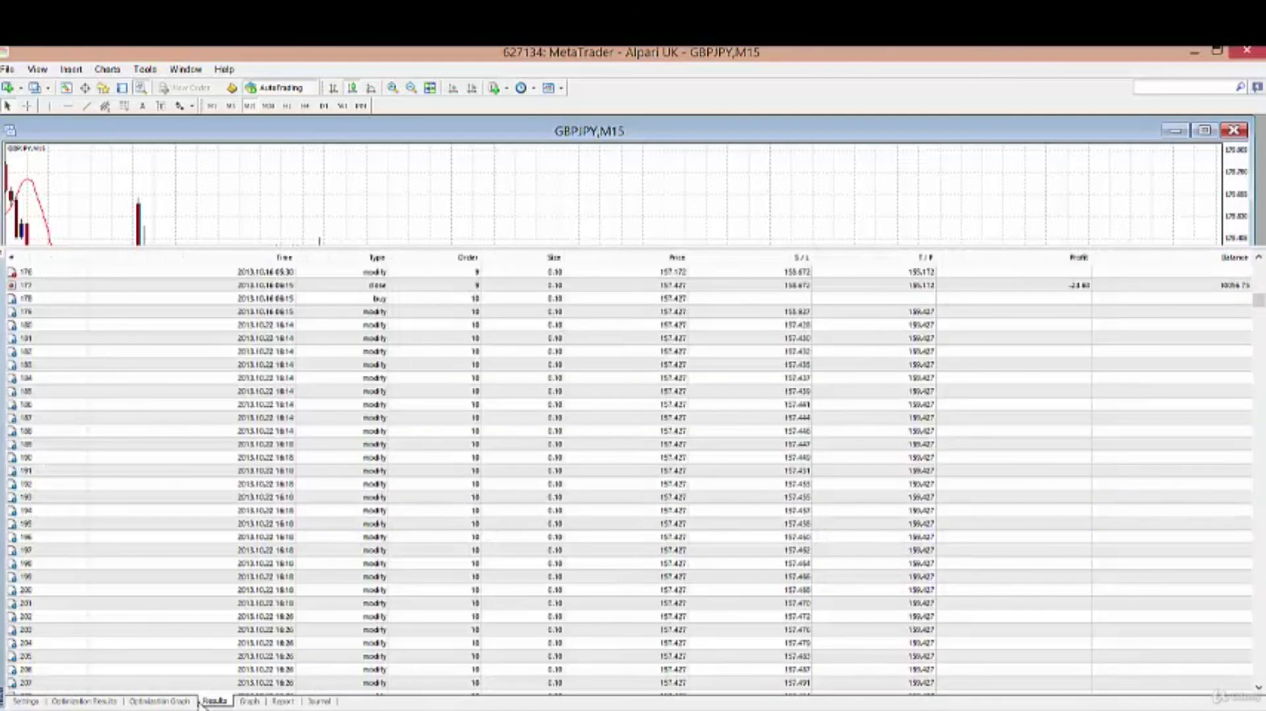
click(22, 703)
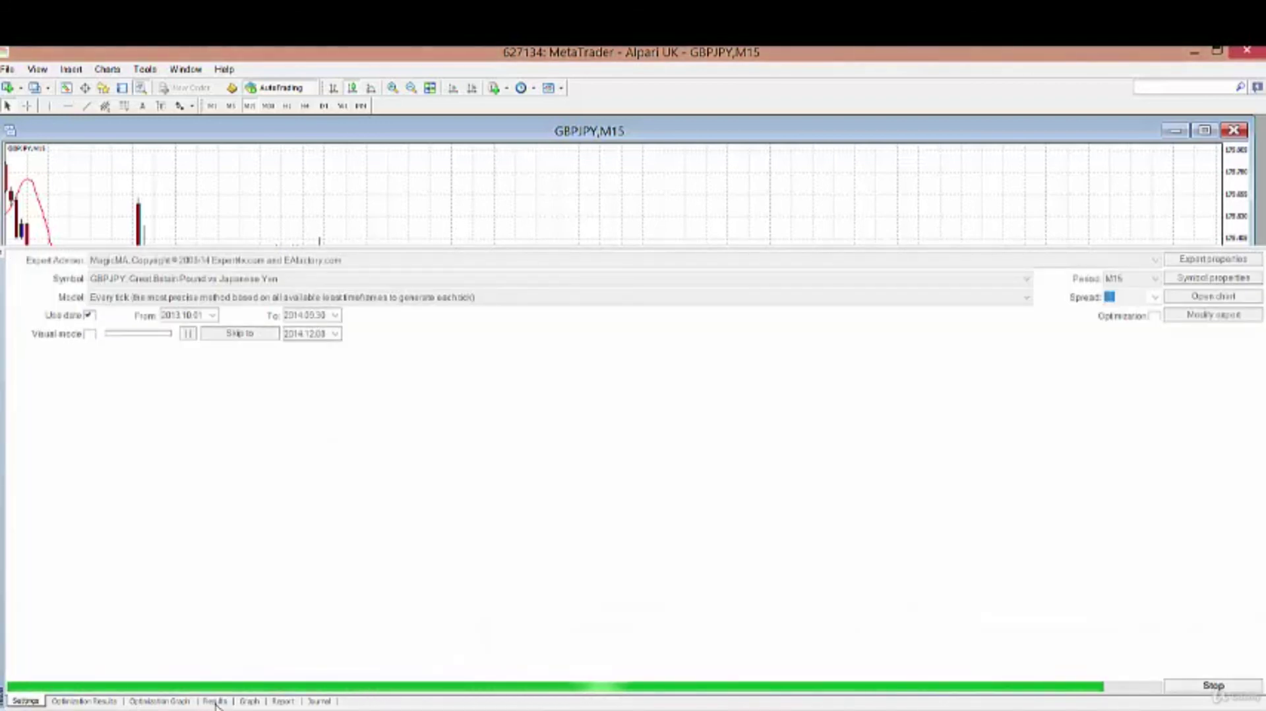
Step: Show the every-tick backtest report: 17,449,359 ticks at 90.00% quality, about 640 net profit over 178 trades
click(283, 702)
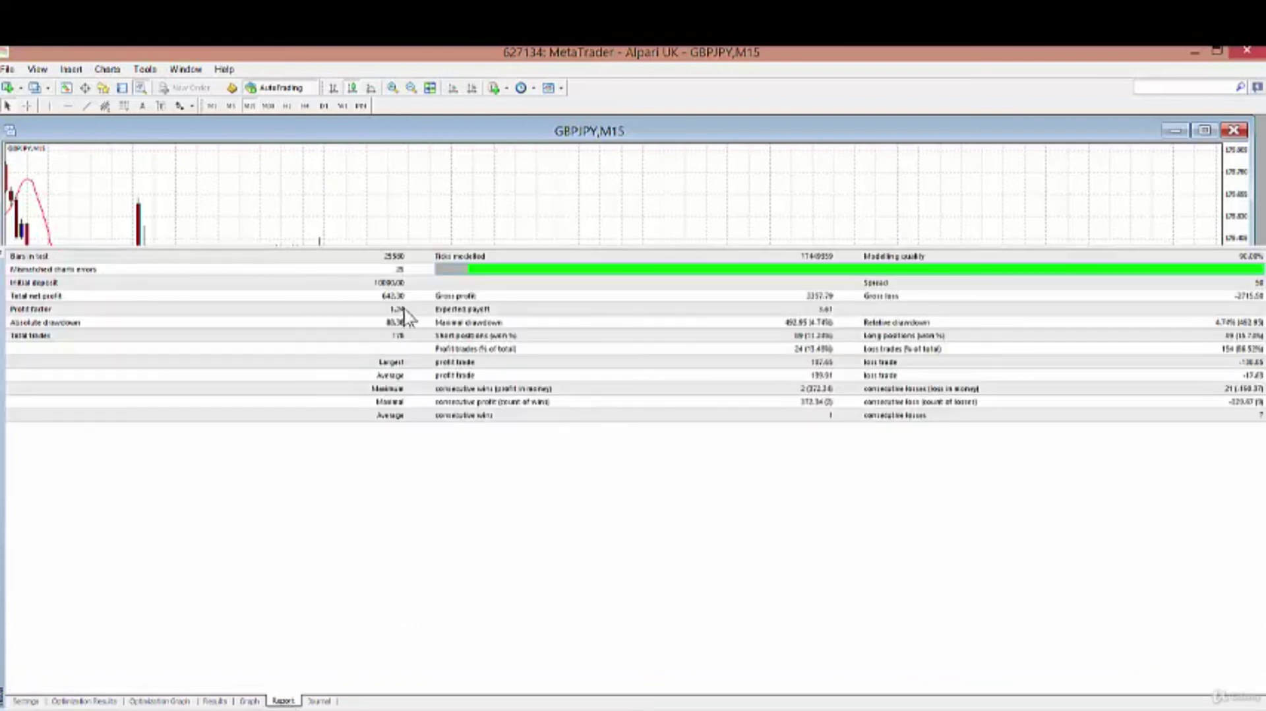